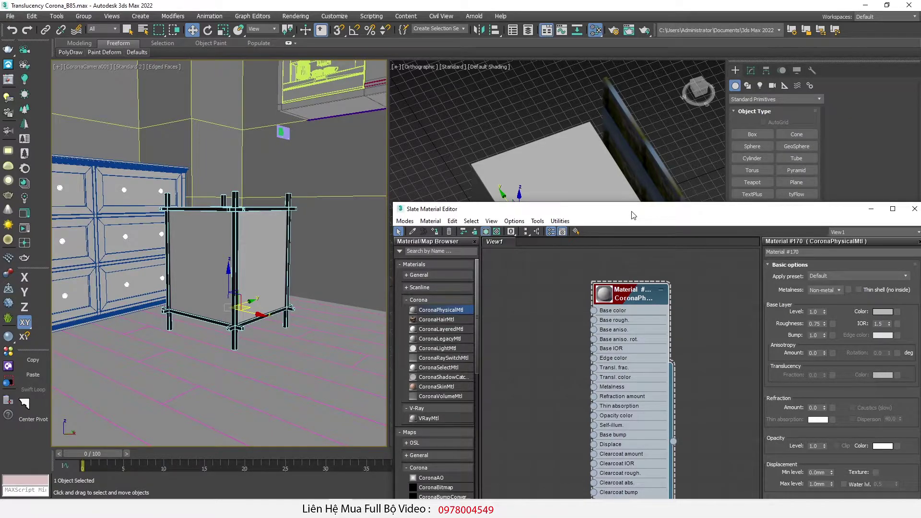
Move the Slate Material Editor up into full view and look through the CoronaPhysicalMtl parameters around Translucency
left_click_drag(759, 216, 727, 118)
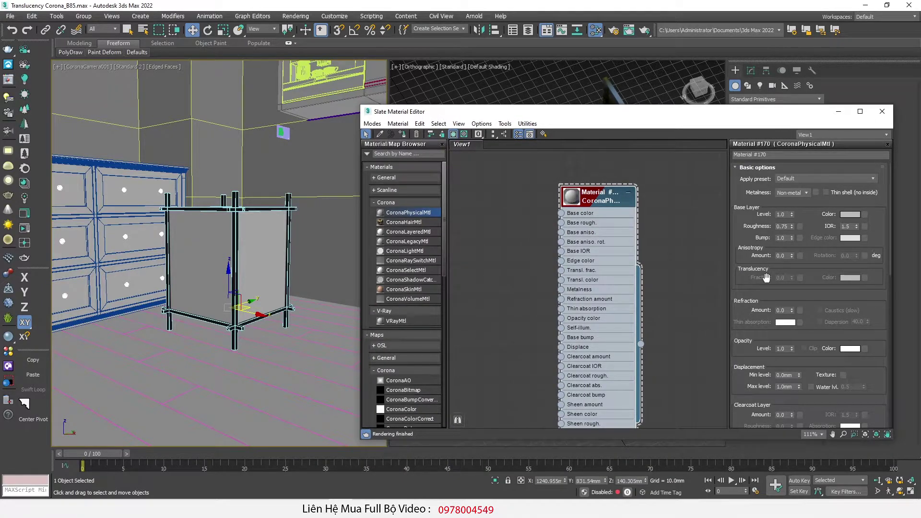
scroll(768, 288, "down", 3)
scroll(773, 312, "up", 3)
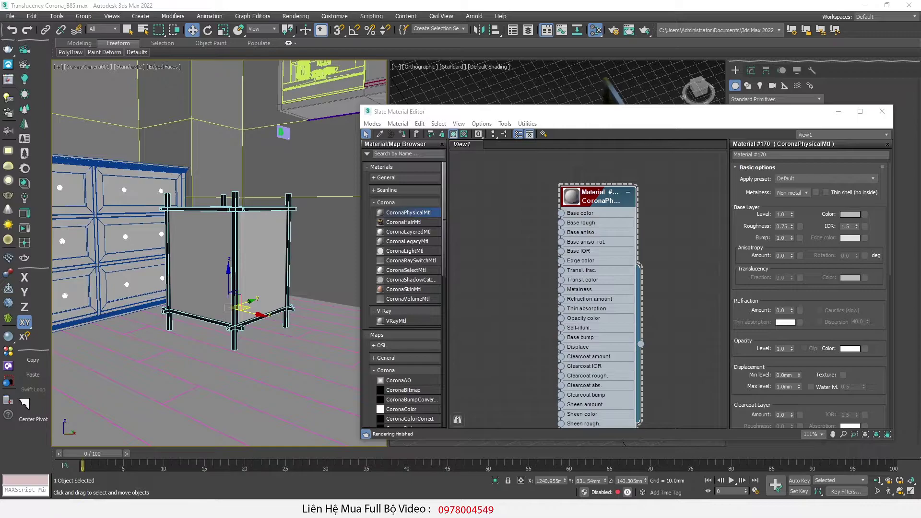
Open the reference photo a-closeup-of-a-green-leaf-1639279.jpg from the B85 folder, enlarge its window to examine the leaf, and close it
left_click(312, 150)
double_click(312, 150)
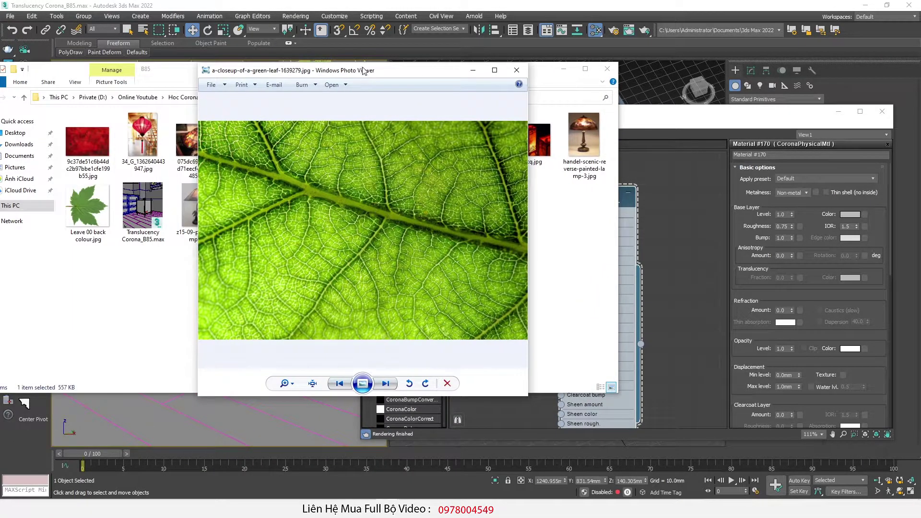
left_click_drag(363, 71, 229, 14)
left_click_drag(394, 231, 578, 234)
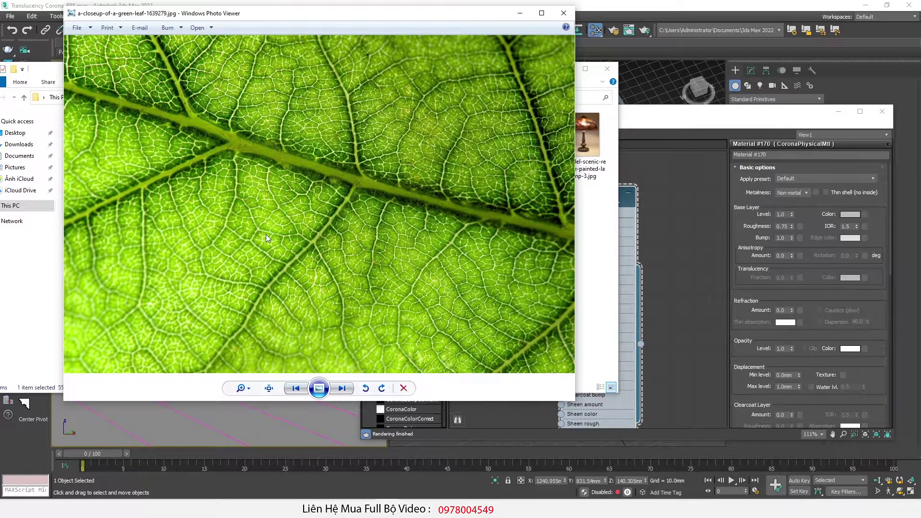
left_click(564, 13)
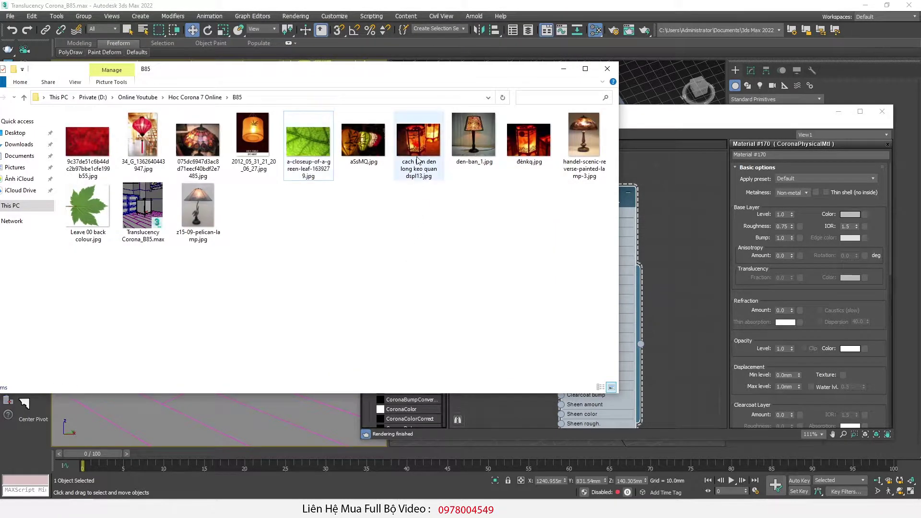
Open the reference photo 2012_05_31_21_20_06_27.jpg and examine how light glows through the lantern's shade
double_click(264, 122)
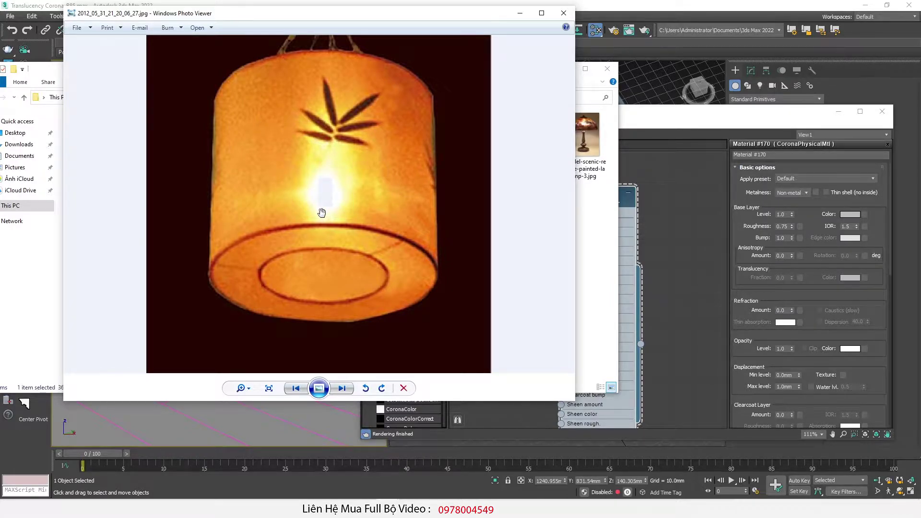
scroll(271, 177, "up", 2)
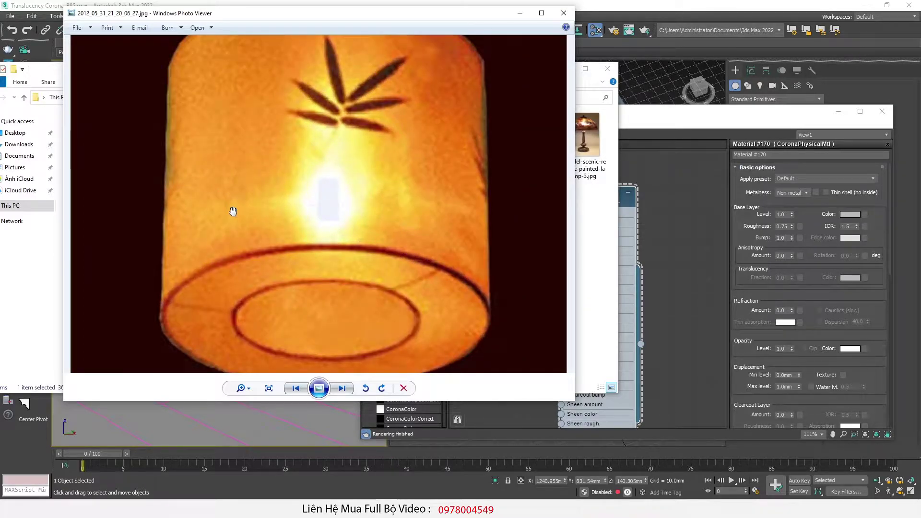
scroll(232, 212, "down", 1)
scroll(233, 211, "up", 1)
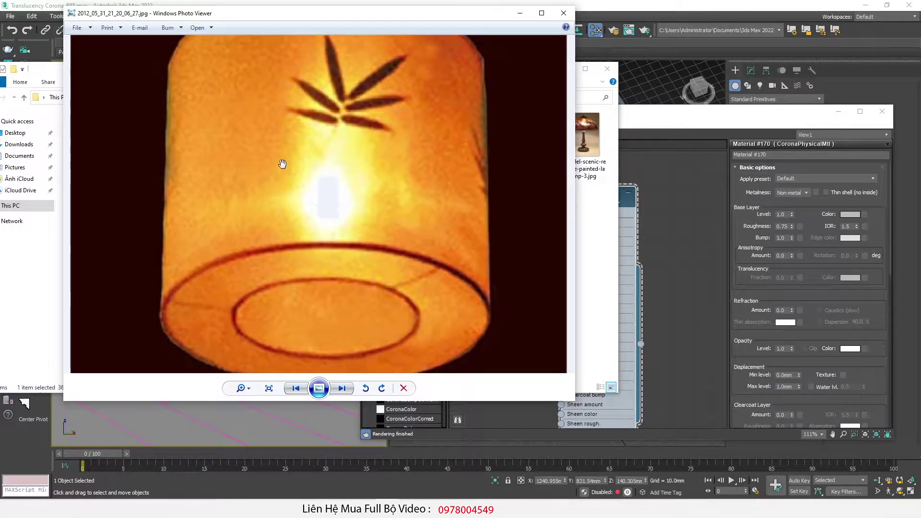
scroll(208, 149, "up", 1)
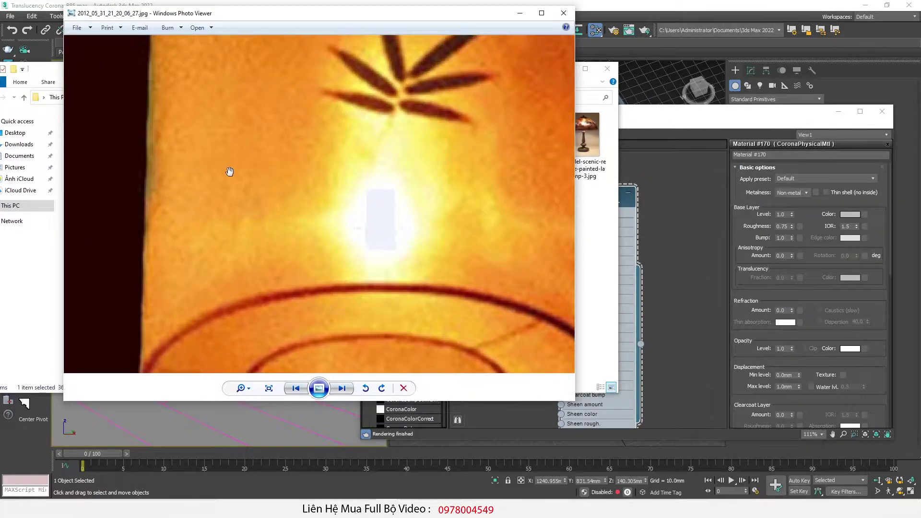
scroll(194, 221, "down", 1)
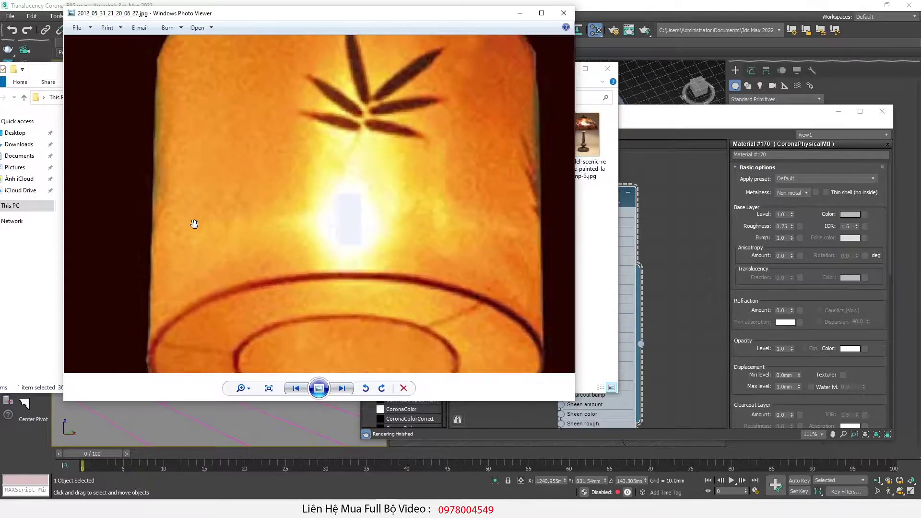
scroll(194, 220, "down", 1)
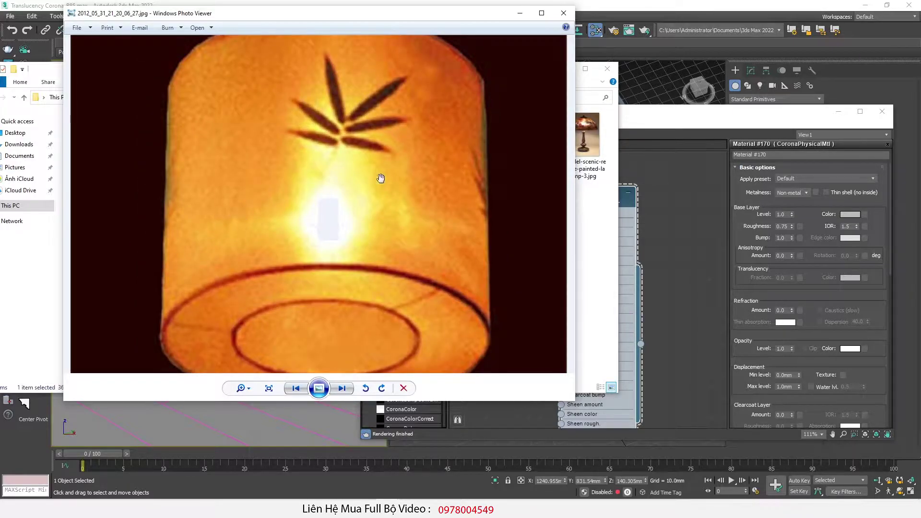
left_click(564, 13)
Open đènkq.jpg, examine the light passing through the lantern's paper panels, and return to the Slate Material Editor
double_click(534, 158)
scroll(307, 252, "up", 2)
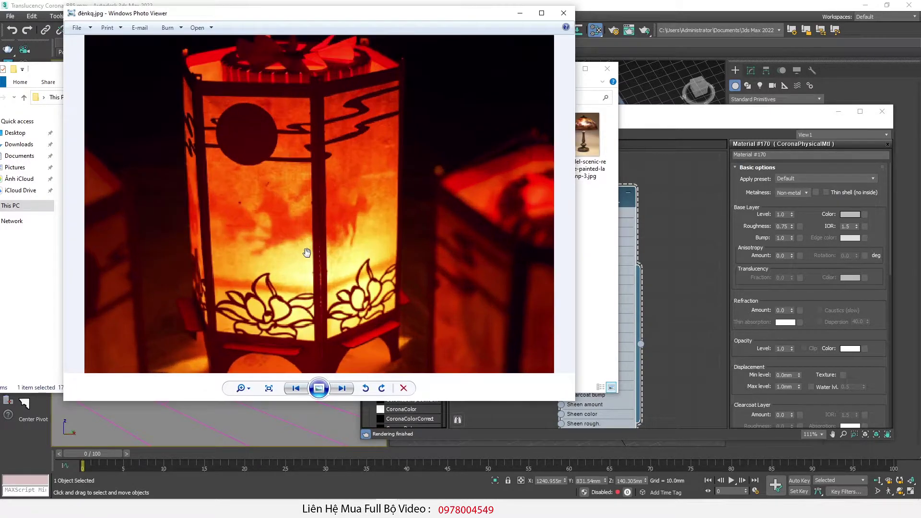
scroll(338, 241, "up", 1)
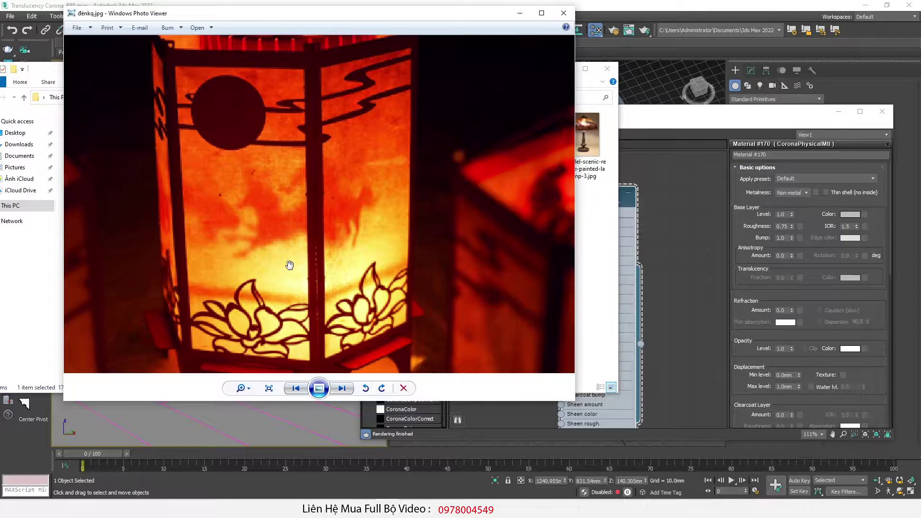
scroll(290, 264, "down", 2)
scroll(290, 261, "up", 2)
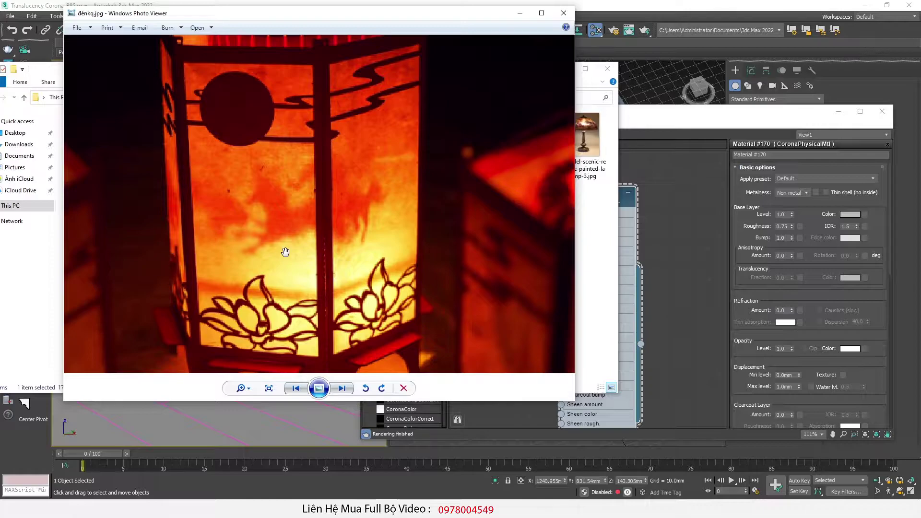
scroll(285, 252, "up", 1)
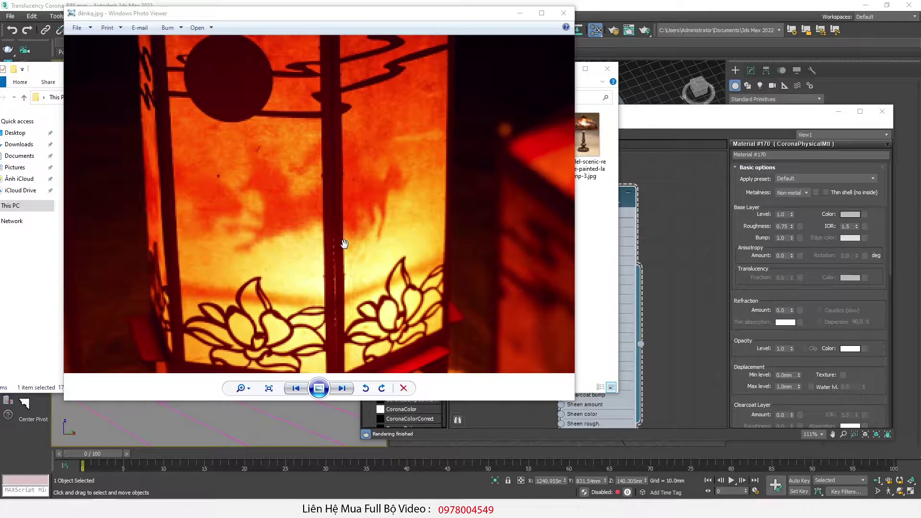
scroll(344, 243, "down", 2)
scroll(315, 193, "up", 1)
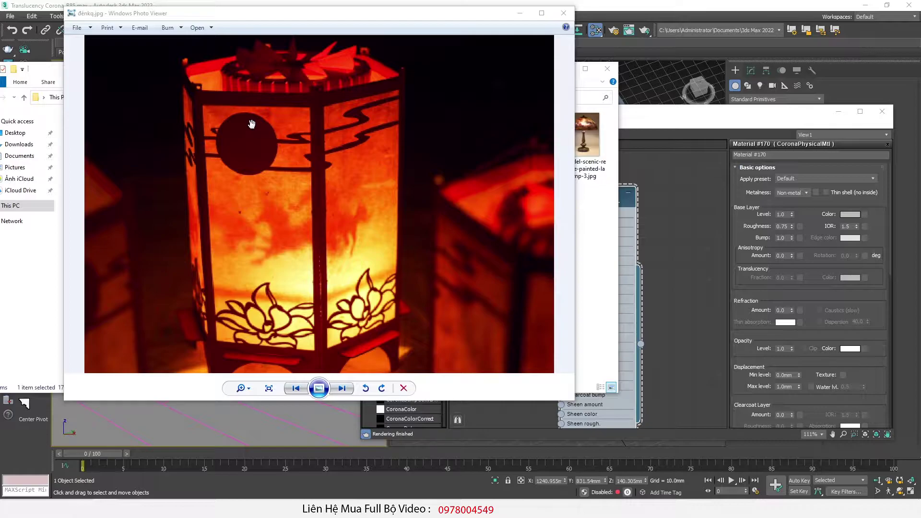
left_click(738, 230)
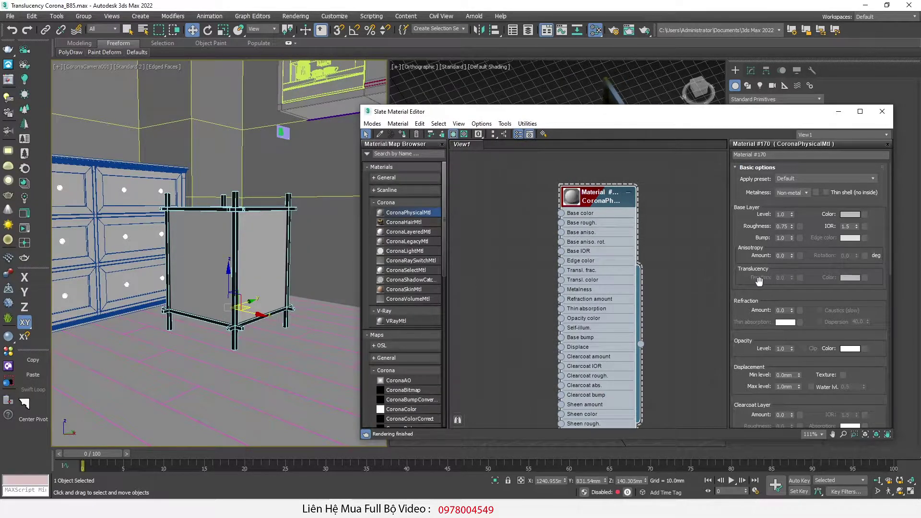
Bring up the green leaf close-up photo beside the material parameters and examine its veins
left_click(837, 194)
left_click_drag(355, 124, 431, 98)
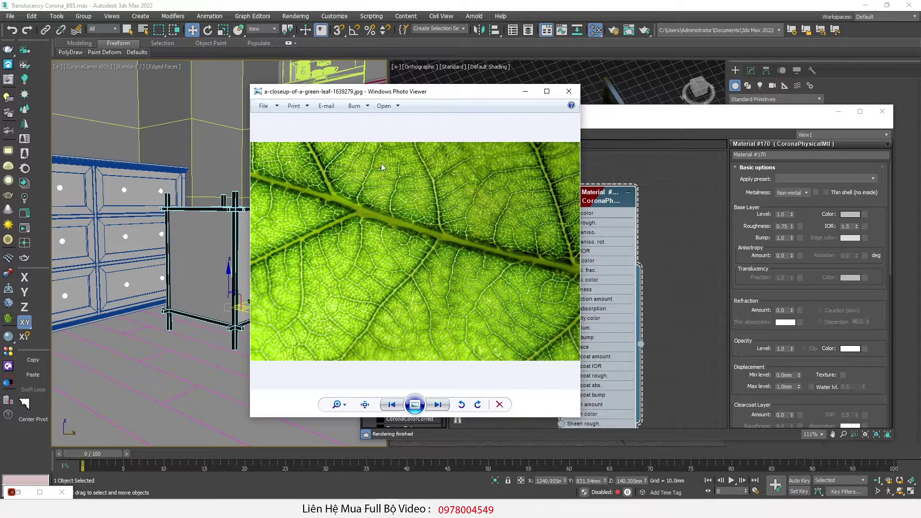
scroll(359, 205, "up", 1)
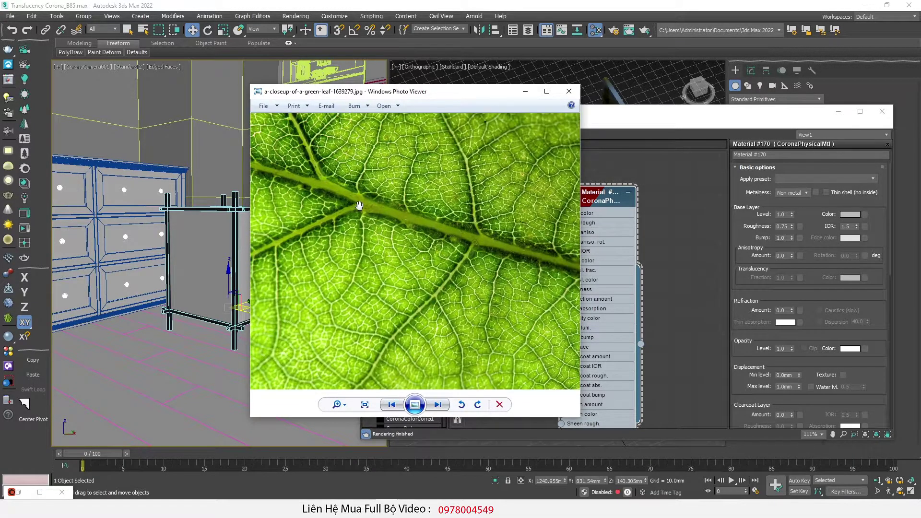
scroll(359, 206, "down", 1)
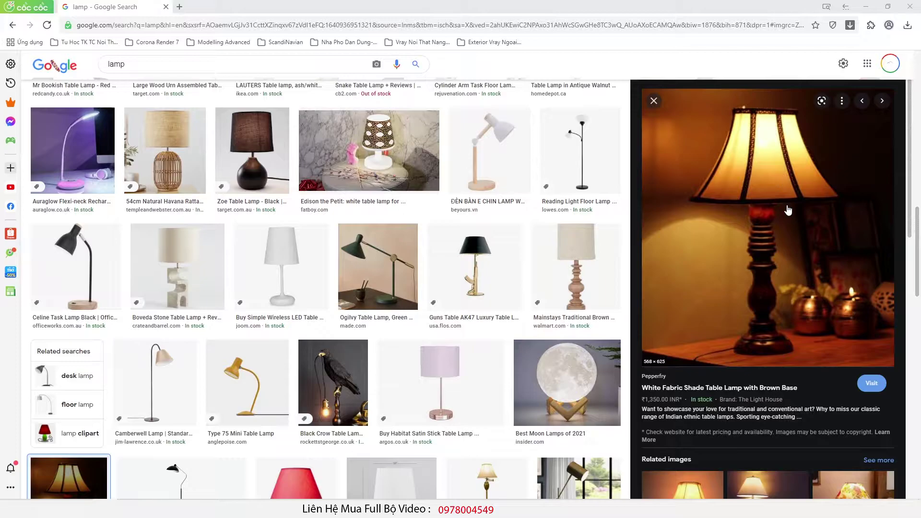
Browse the related images in the browser's lamp image search and review the lantern photo aSsMQ.jpg
scroll(772, 186, "down", 4)
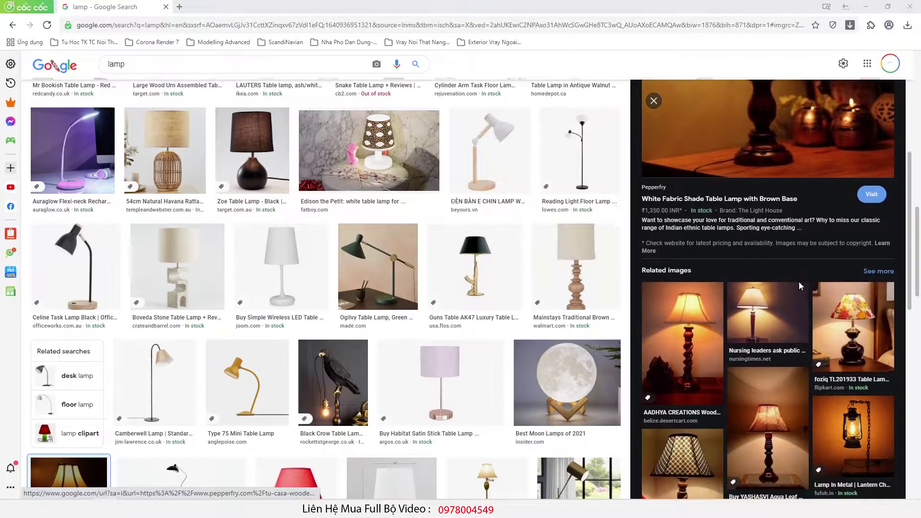
left_click(768, 312)
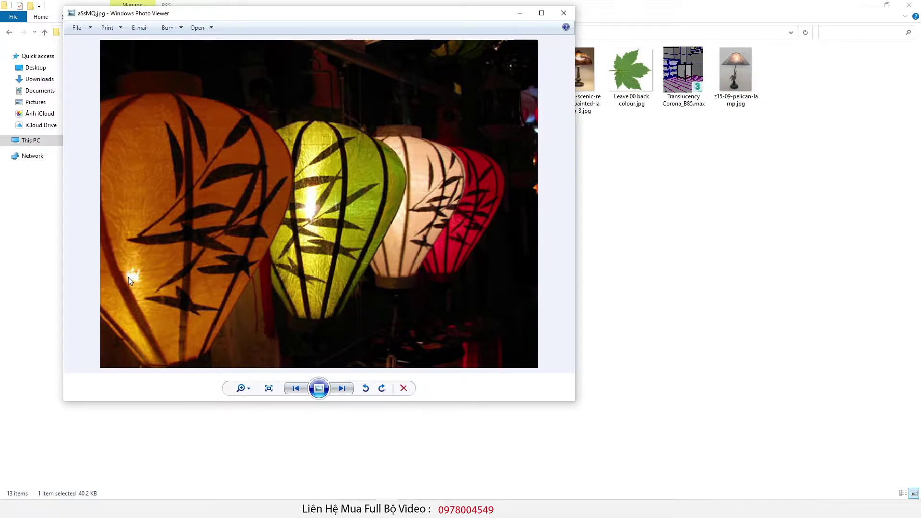
left_click(564, 13)
Study the glowing lantern in đènkq.jpg again and the window blinds in the "rèm cửa che sáng" image search
left_click(526, 77)
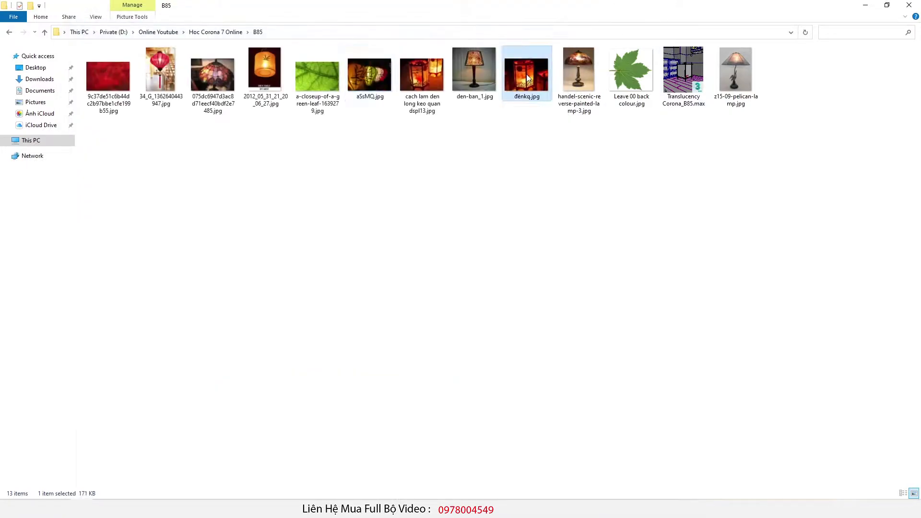
double_click(527, 79)
scroll(316, 235, "up", 2)
scroll(364, 238, "down", 2)
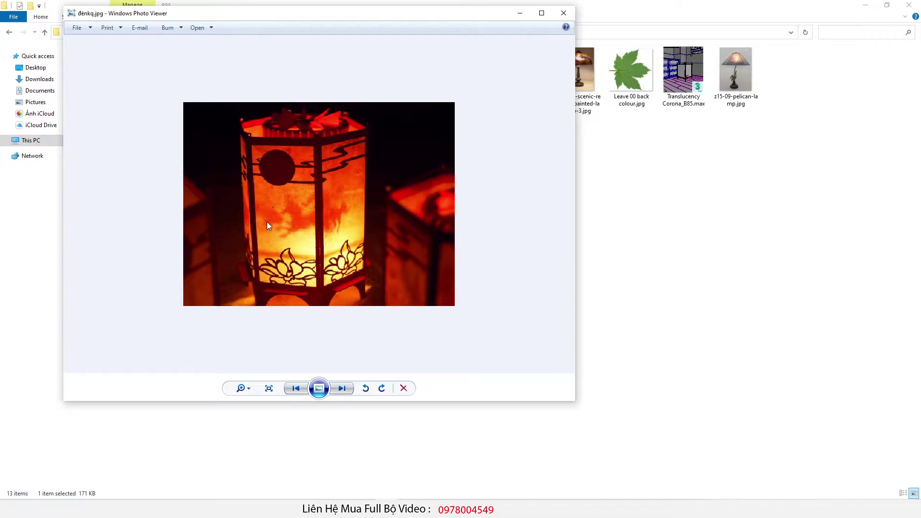
scroll(267, 222, "up", 2)
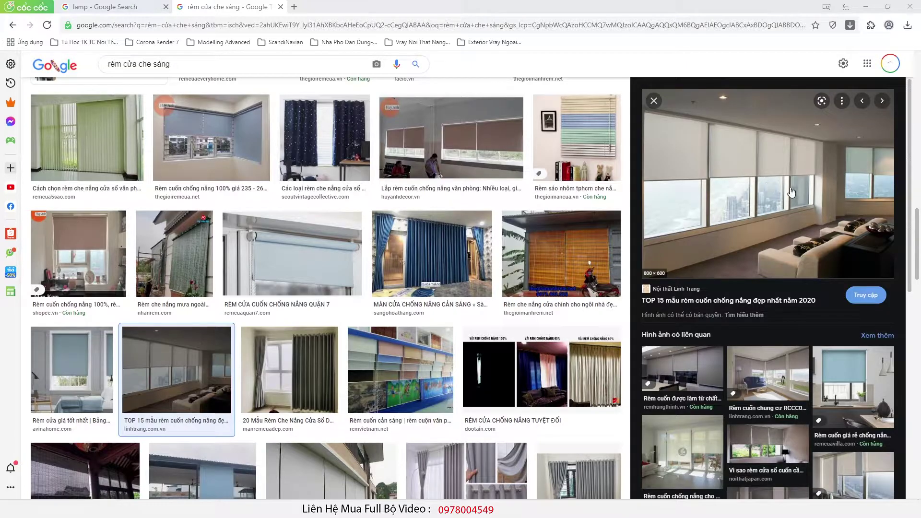
scroll(791, 192, "down", 2)
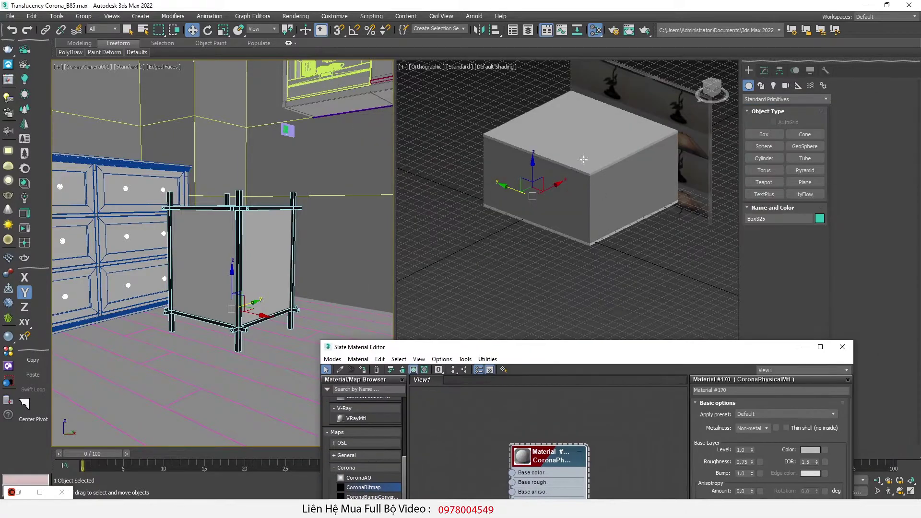
Select the sphere light inside the box lamp and inspect its position from above in the orthographic wireframe view
mouse_move(583, 159)
middle_mouse_down("alt")
mouse_move(564, 165)
mouse_move(558, 216)
middle_mouse_up("alt")
scroll(558, 215, "up", 4)
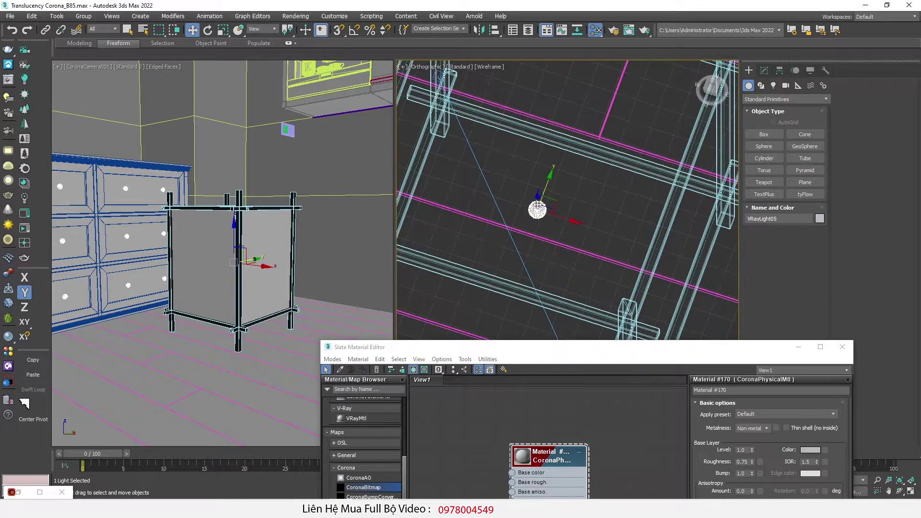
scroll(537, 210, "up", 5)
scroll(538, 210, "down", 5)
scroll(538, 215, "down", 4)
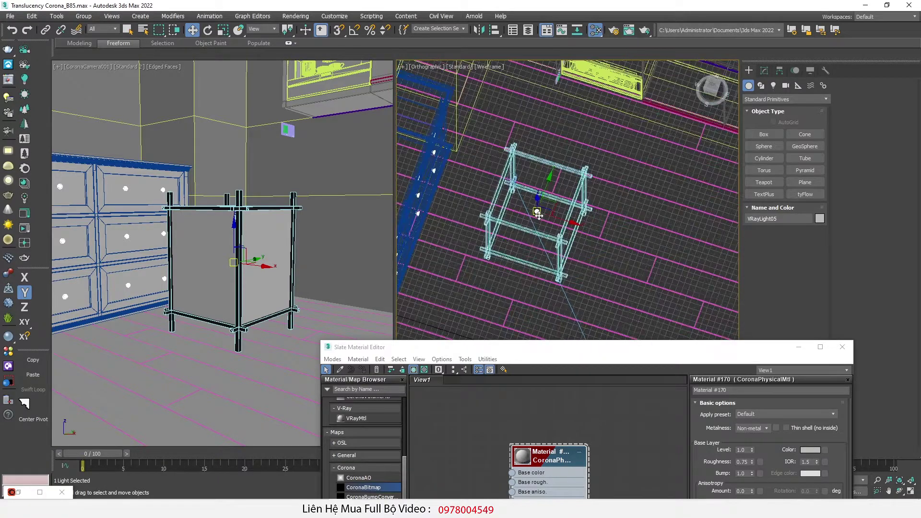
middle_click_drag(538, 215, 551, 214, "alt")
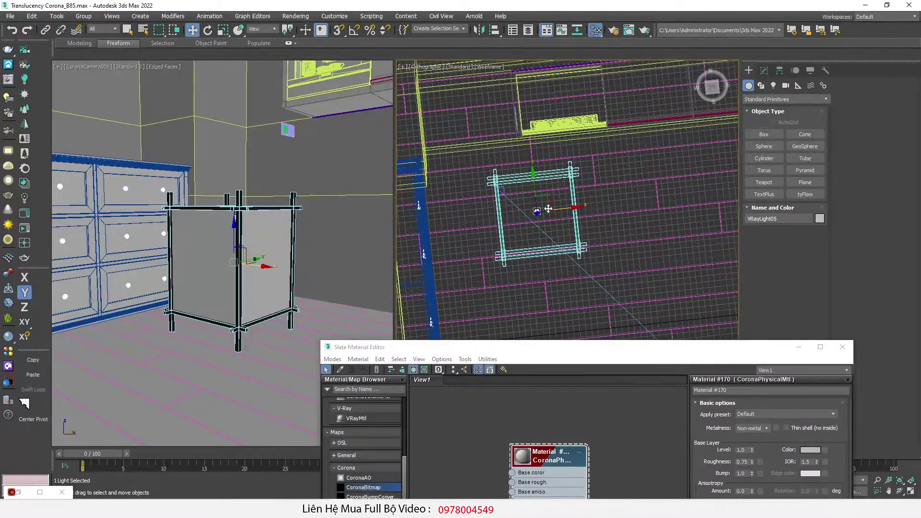
Try the light outside the box lamp's back side, check it in shaded display, and return it inside the frame
left_click_drag(537, 211, 531, 153)
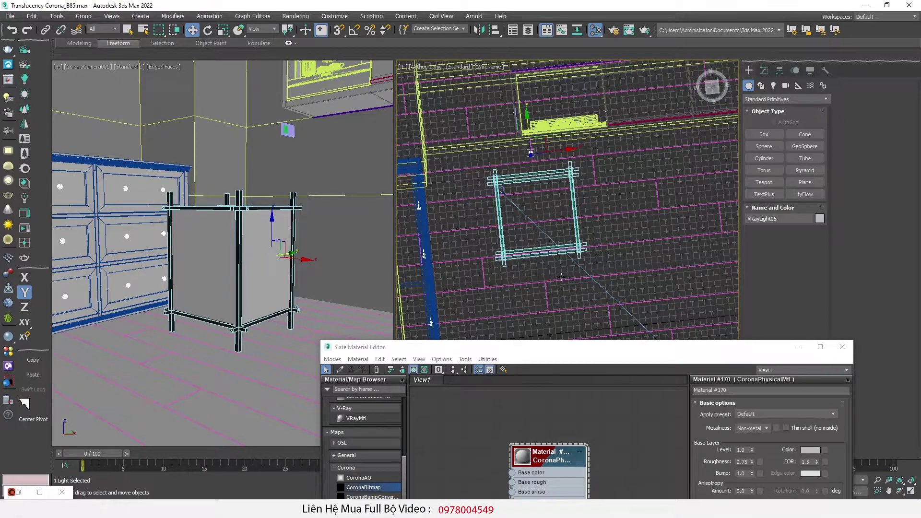
middle_click_drag(574, 261, 562, 249, "alt")
scroll(552, 232, "up", 4)
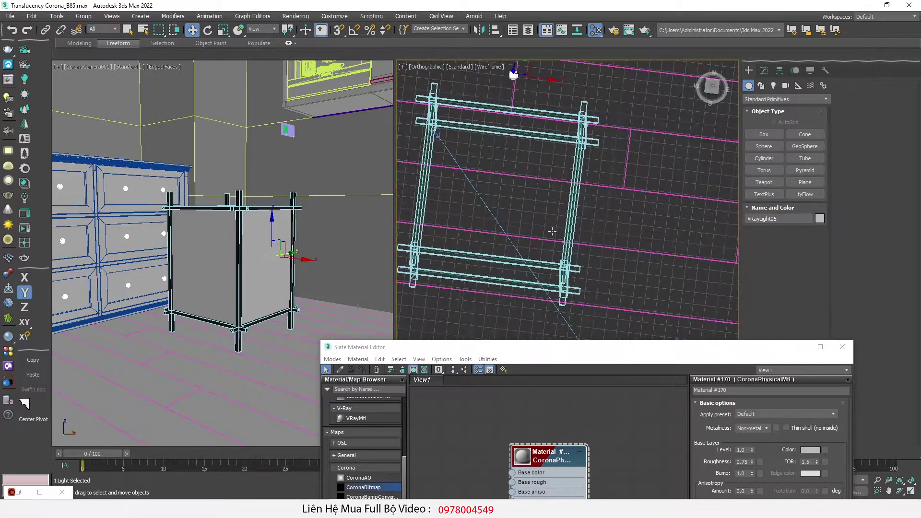
middle_click_drag(505, 243, 518, 248)
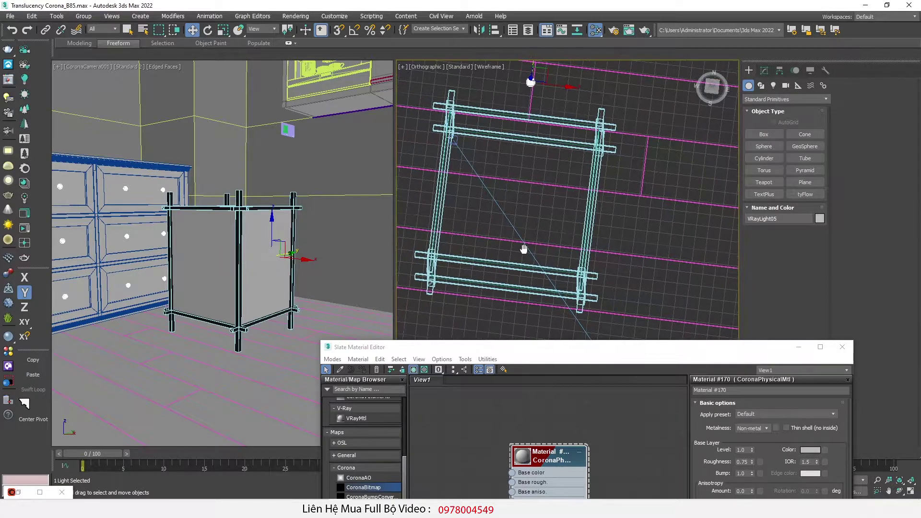
key("F3")
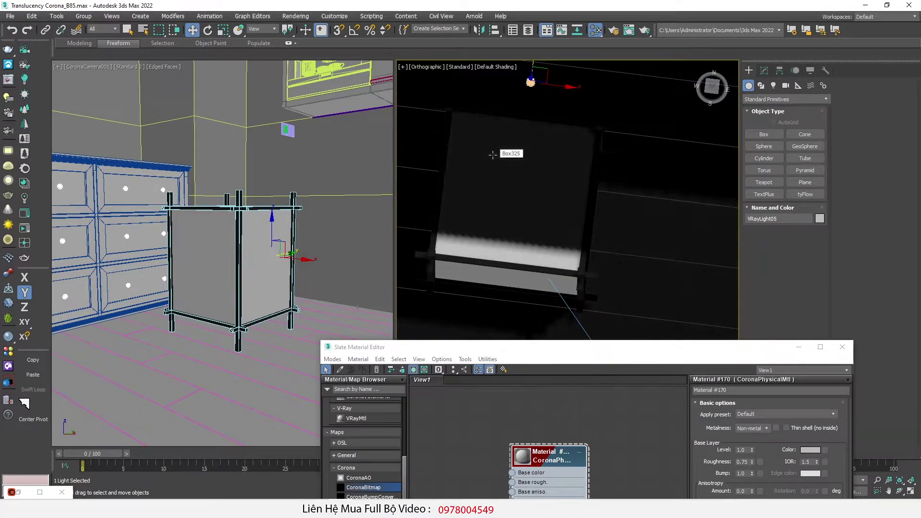
key("F3")
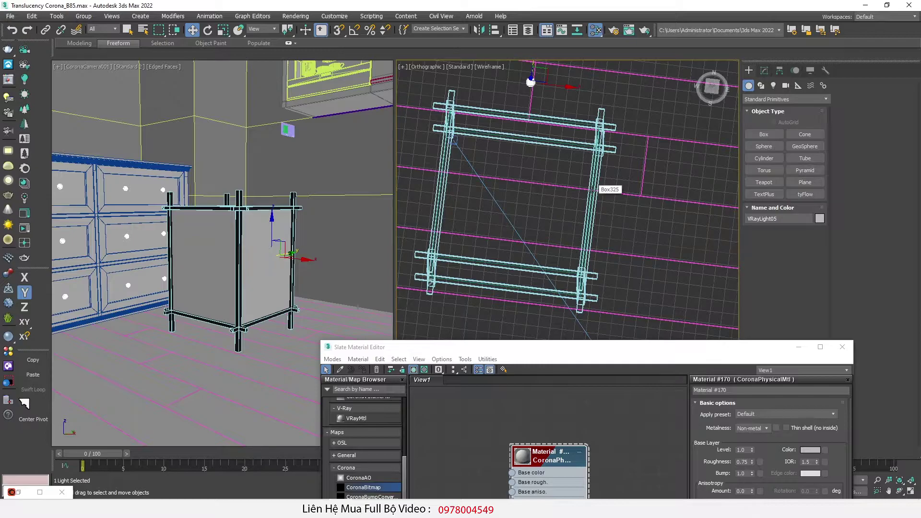
scroll(549, 197, "down", 3)
left_click_drag(535, 108, 538, 166)
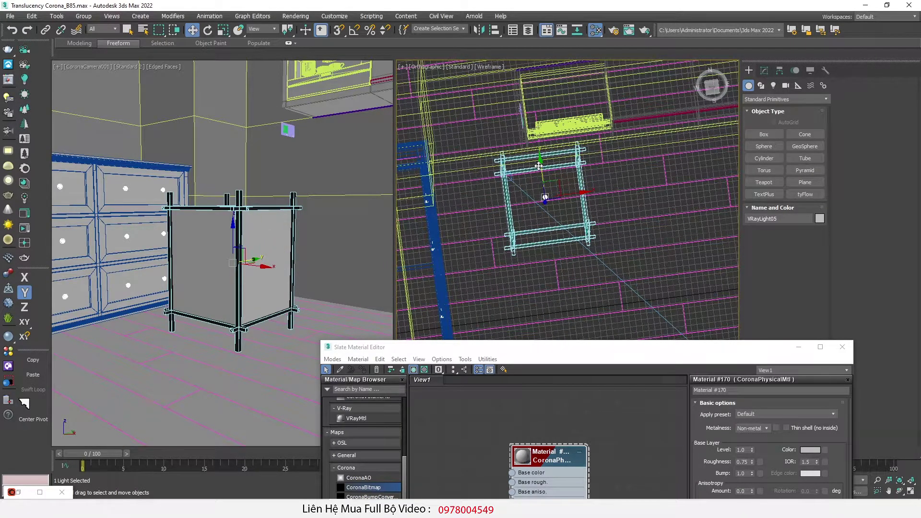
Inspect the sphere light's position inside the box lamp from the top and from an angled wireframe view
key("t")
key("z")
scroll(556, 192, "down", 8)
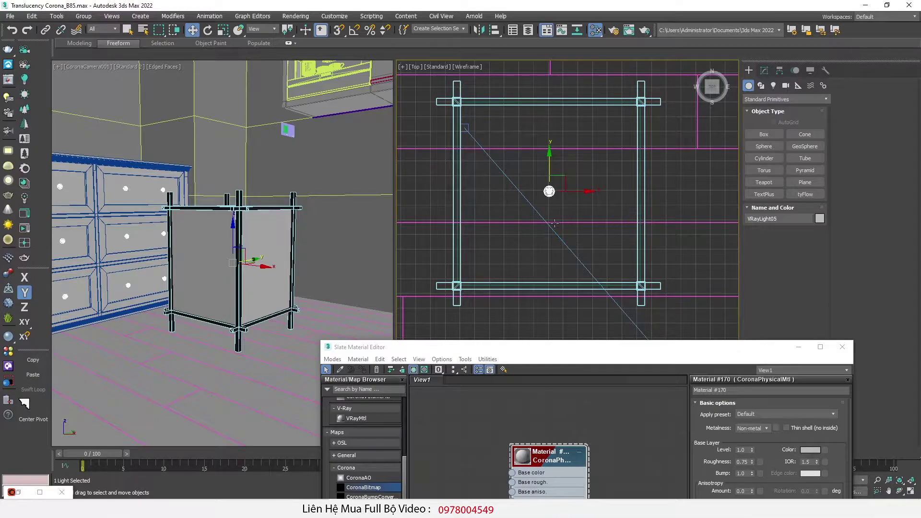
scroll(556, 221, "down", 3)
middle_click_drag(557, 221, 551, 244, "alt")
scroll(550, 244, "up", 10)
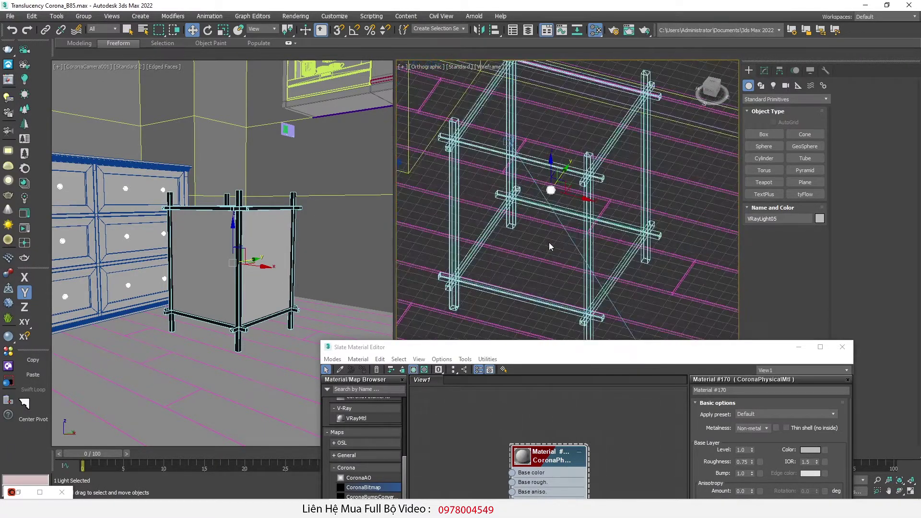
Show the box lamp and the room in shaded display and unhide the room's ceiling
key("F3")
scroll(551, 231, "down", 3)
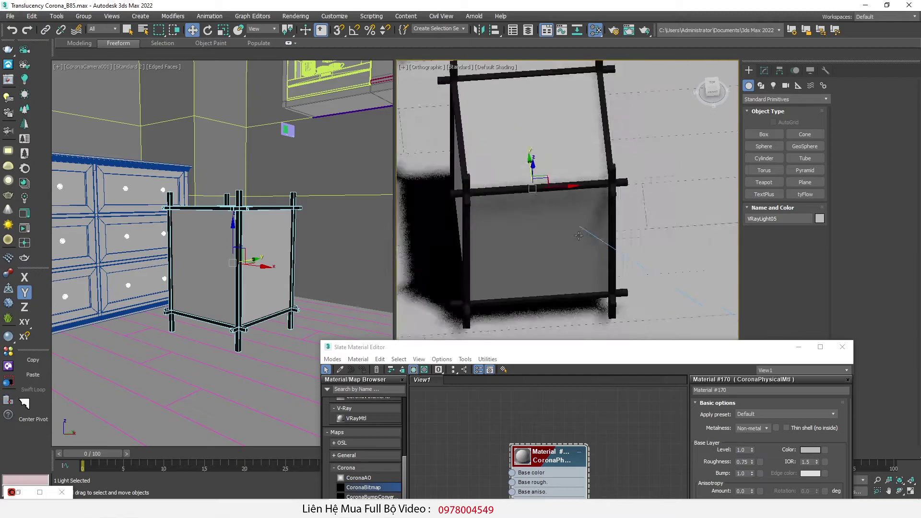
middle_click_drag(551, 230, 609, 225, "alt")
scroll(608, 225, "down", 4)
right_click(608, 225)
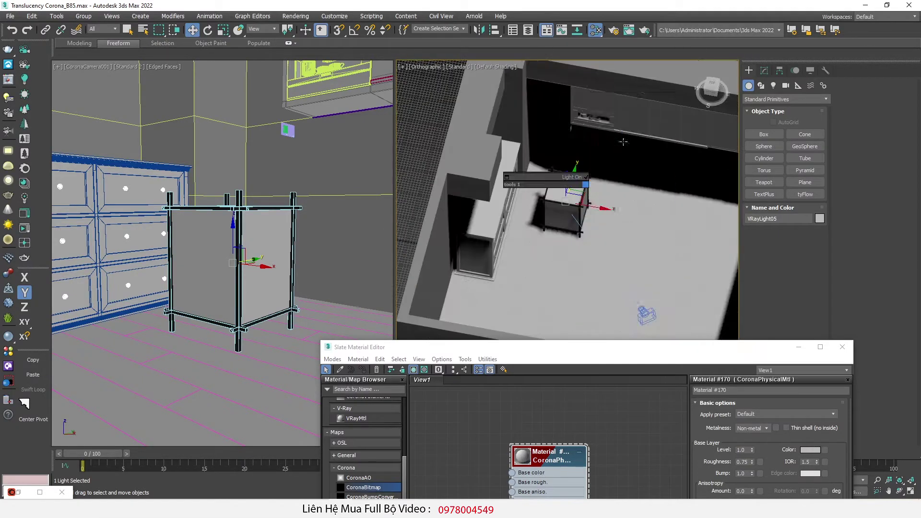
left_click(638, 138)
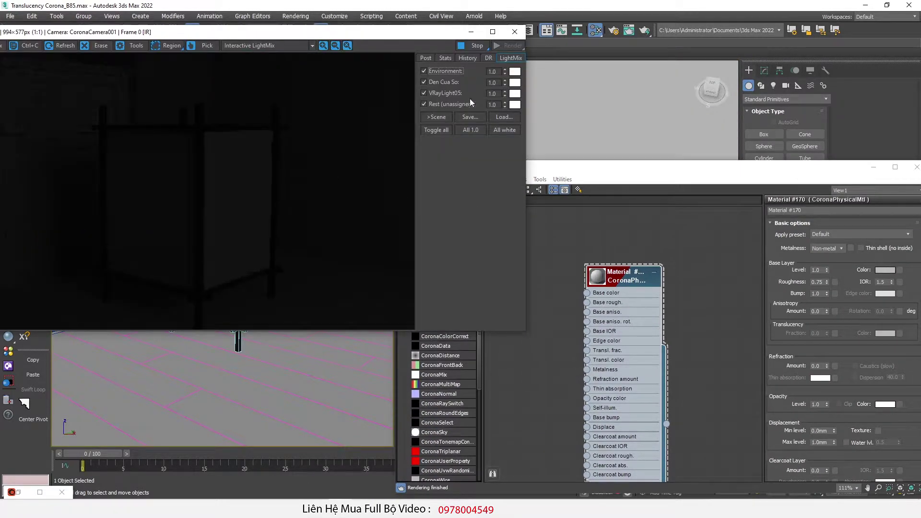
Raise the Den Cua So light to 1.888 in LightMix and place the render window beside the material editor
left_click_drag(505, 84, 509, 7)
left_click_drag(360, 32, 292, 119)
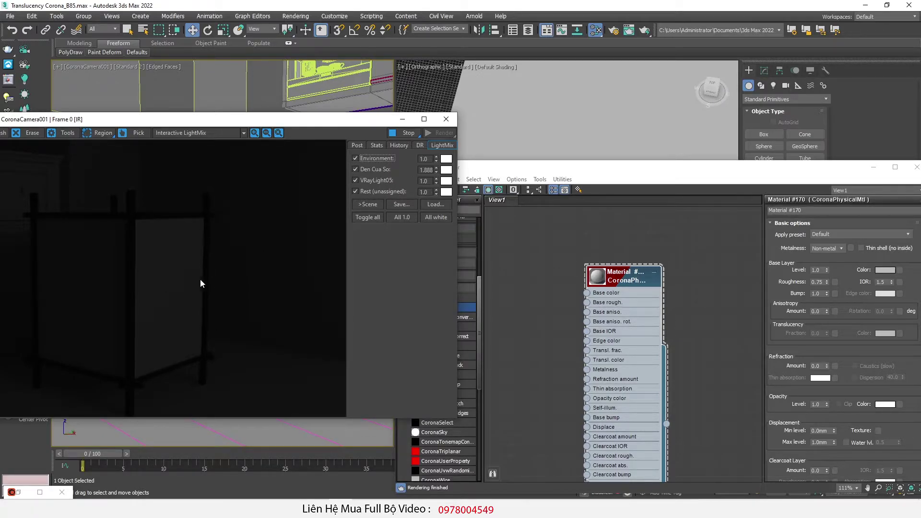
left_click(372, 181)
left_click_drag(309, 120, 277, 311)
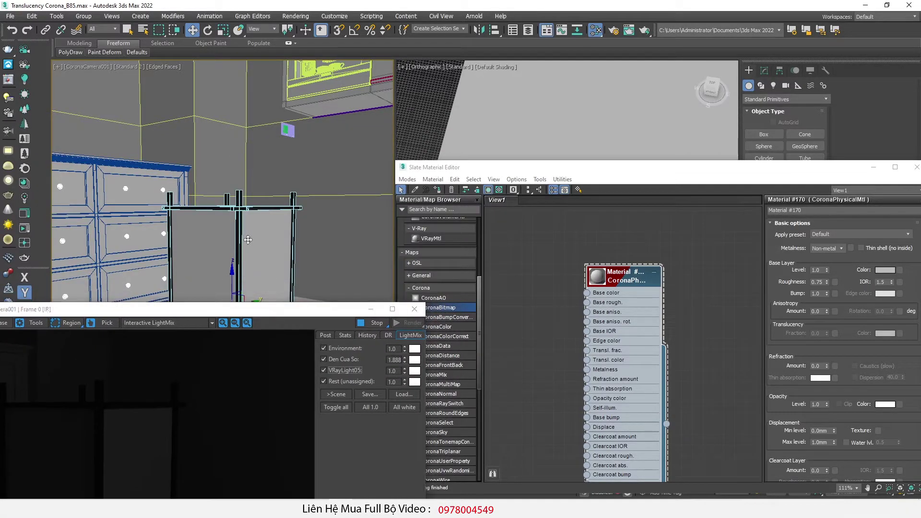
left_click(613, 273)
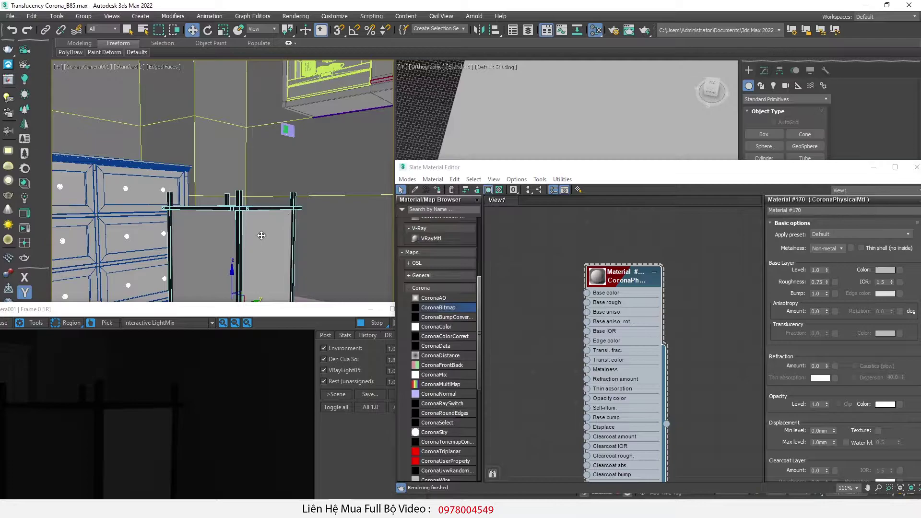
left_click_drag(235, 309, 248, 135)
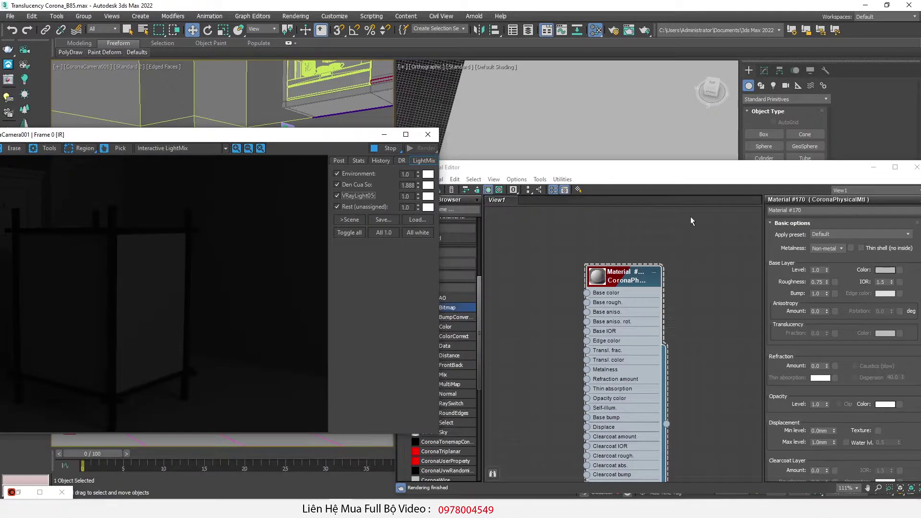
Set the material's base colour to dark violet-blue (hue 173, saturation 244, value 114) and raise Den Cua So to 4.577 in LightMix
left_click(886, 270)
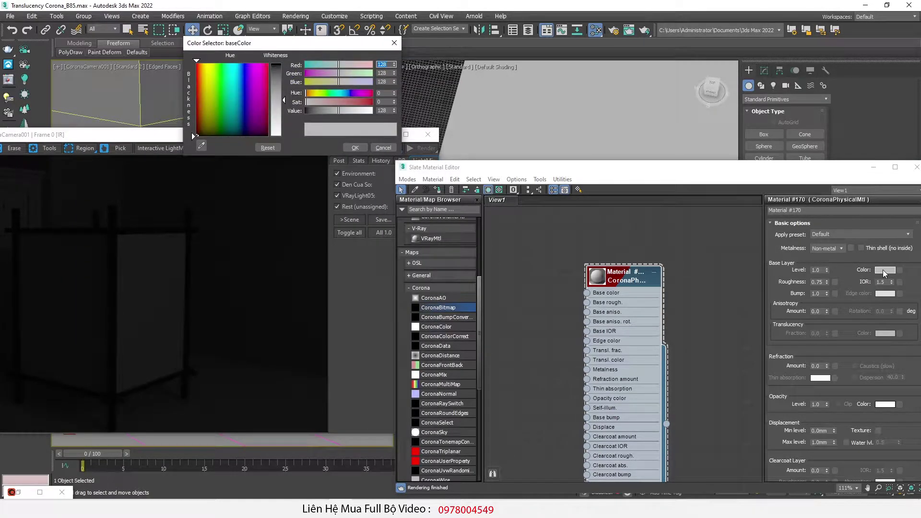
left_click(244, 75)
left_click_drag(244, 74, 276, 65)
left_click_drag(245, 111, 246, 105)
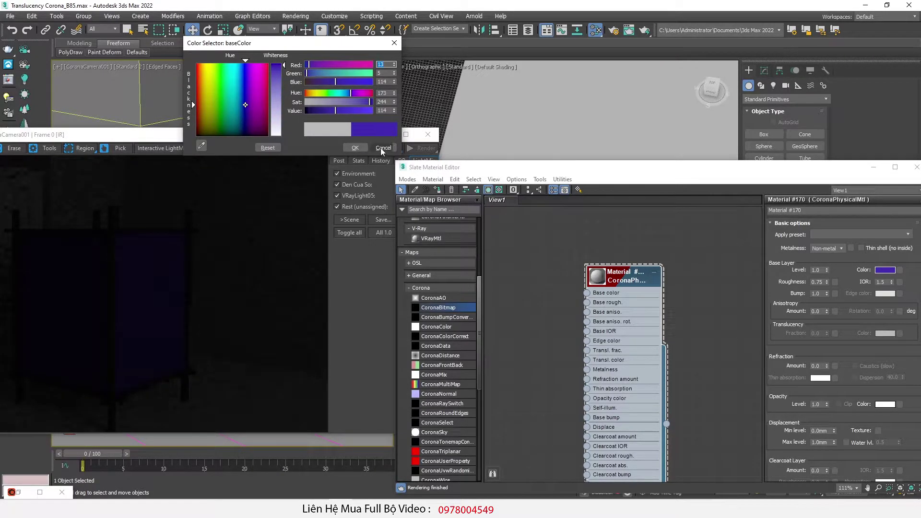
left_click(355, 148)
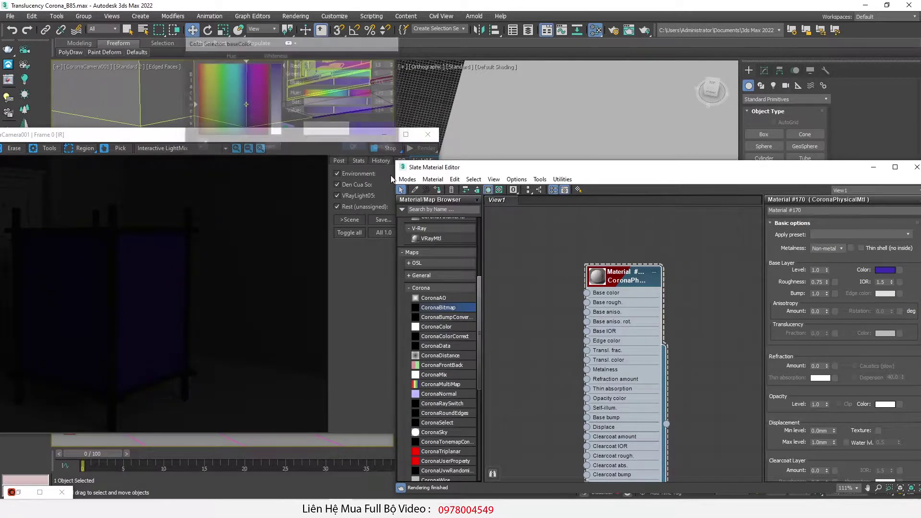
left_click(361, 294)
left_click_drag(418, 187, 416, 75)
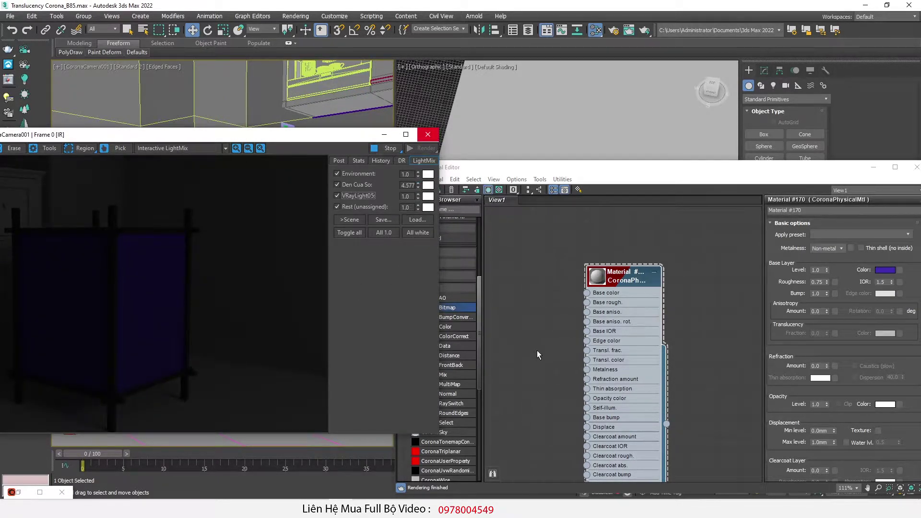
Make the material a thin shell with no inside and set its translucency fraction to 0.03
left_click(871, 249)
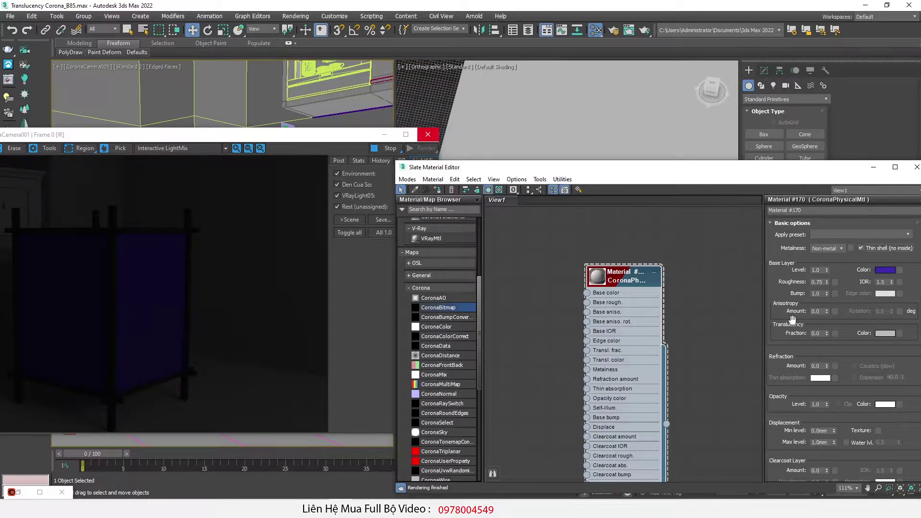
double_click(817, 333)
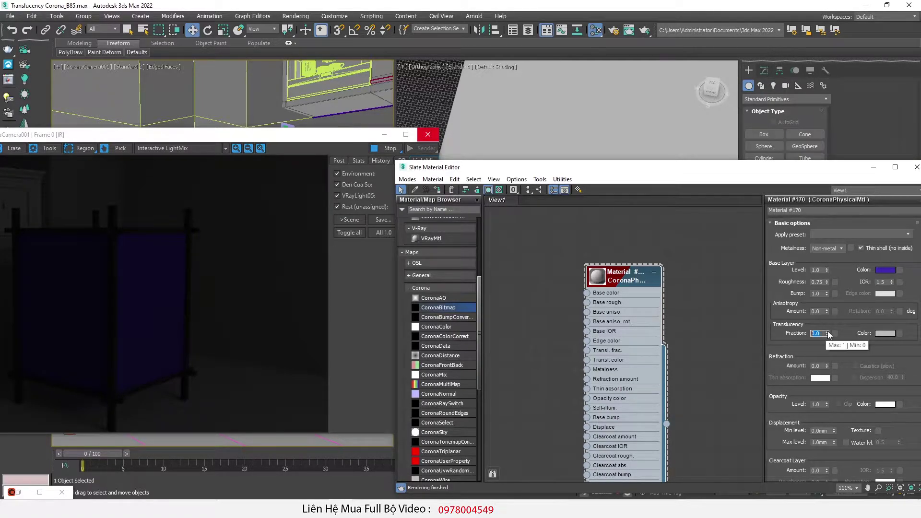
type("0.03")
key("Return")
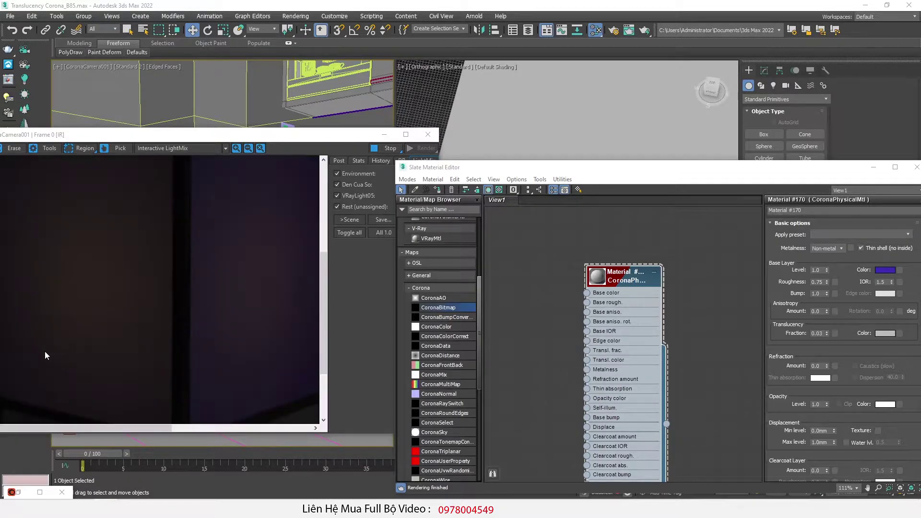
Delete the top polygon of the box lamp's shade so the lamp is open above
left_click_drag(560, 168, 565, 305)
left_click(480, 156)
left_click(480, 156)
scroll(576, 189, "up", 3)
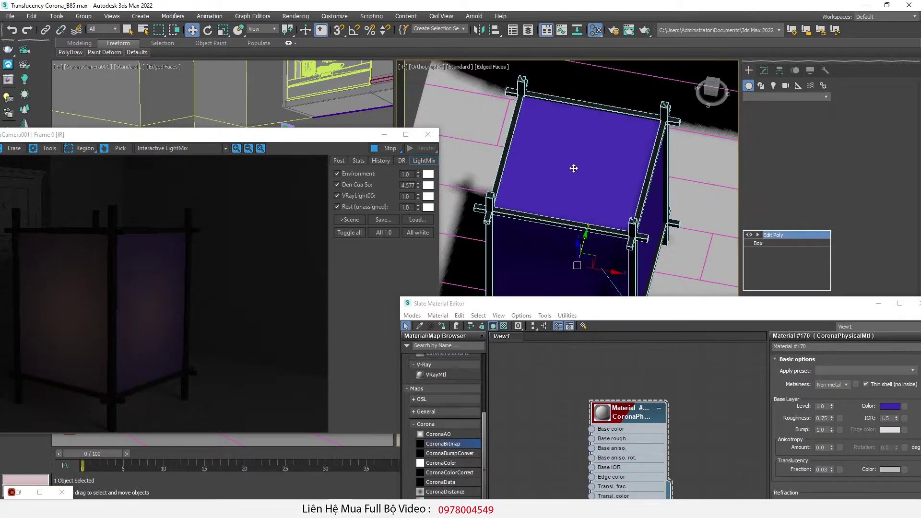
key("4")
left_click(582, 209)
key("Delete")
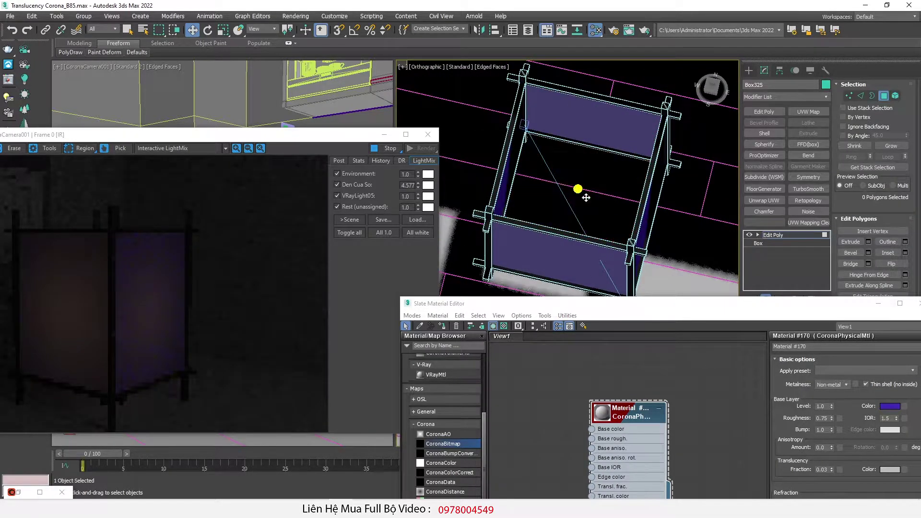
Raise CoronaCamera001 so it looks down into the open lamp, and unhide the room's ceiling
scroll(582, 192, "down", 8)
middle_click_drag(600, 211, 545, 141, "alt")
key("4")
left_click(544, 158)
left_click_drag(546, 119, 547, 118)
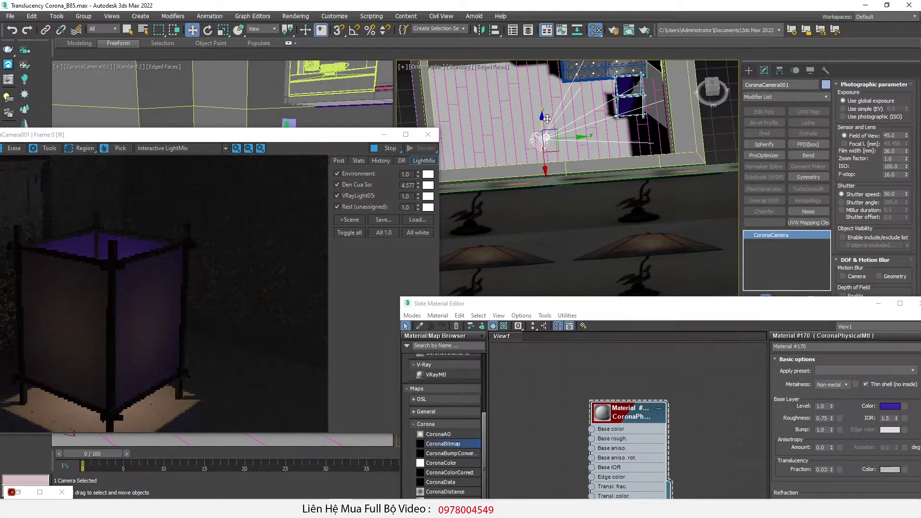
right_click(571, 172)
left_click(597, 133)
left_click_drag(564, 309, 545, 139)
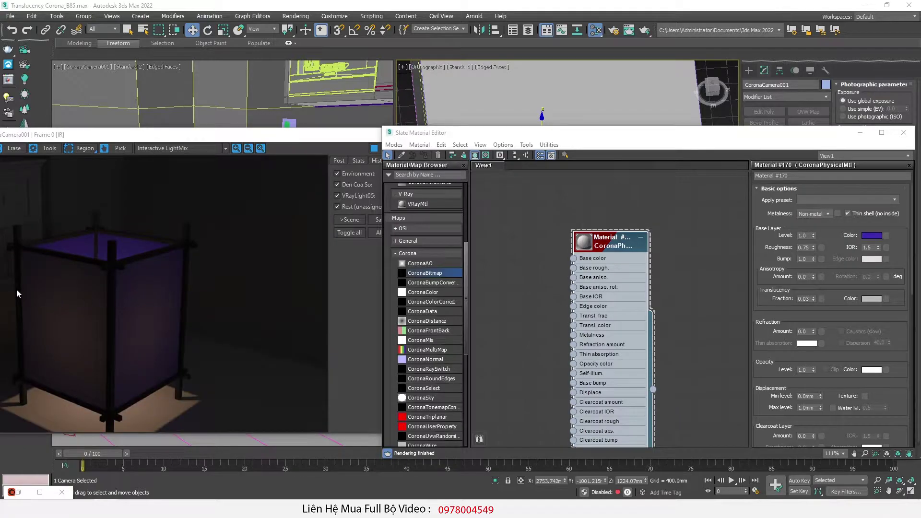
Examine the lit shade up close and in full in the interactive render and check the base colour without changing it
scroll(19, 286, "up", 2)
scroll(220, 329, "down", 2)
scroll(87, 304, "up", 2)
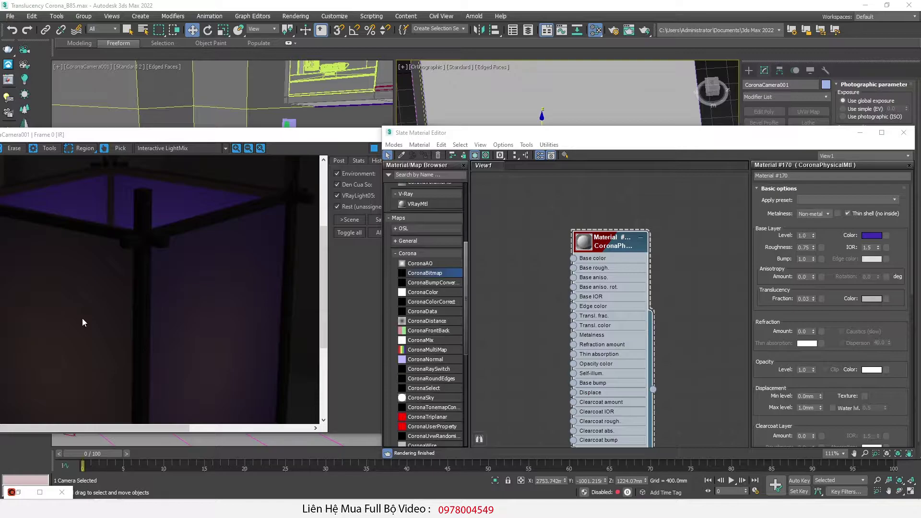
scroll(82, 322, "down", 2)
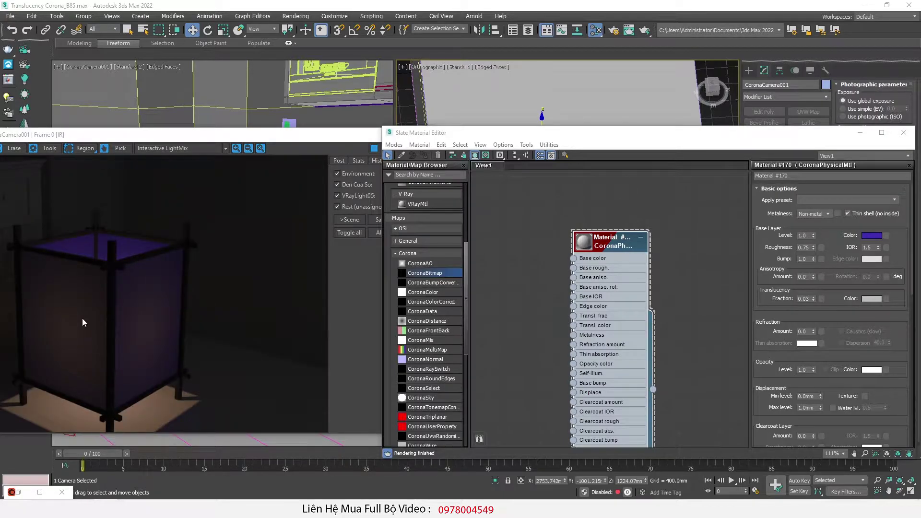
scroll(24, 315, "up", 2)
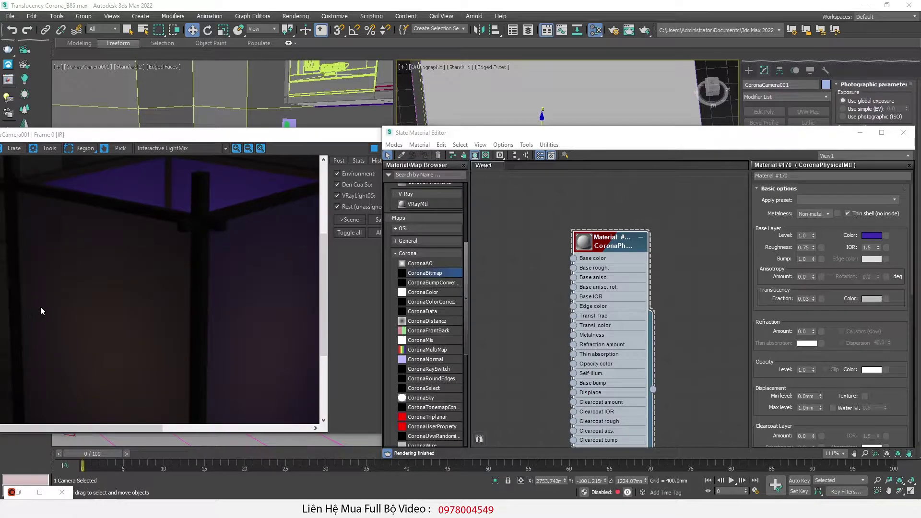
scroll(41, 307, "down", 2)
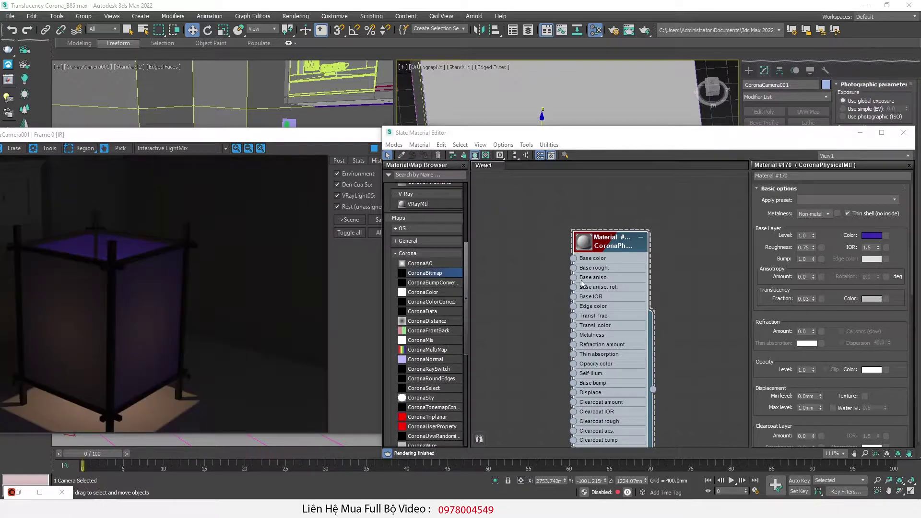
left_click(873, 238)
left_click(381, 147)
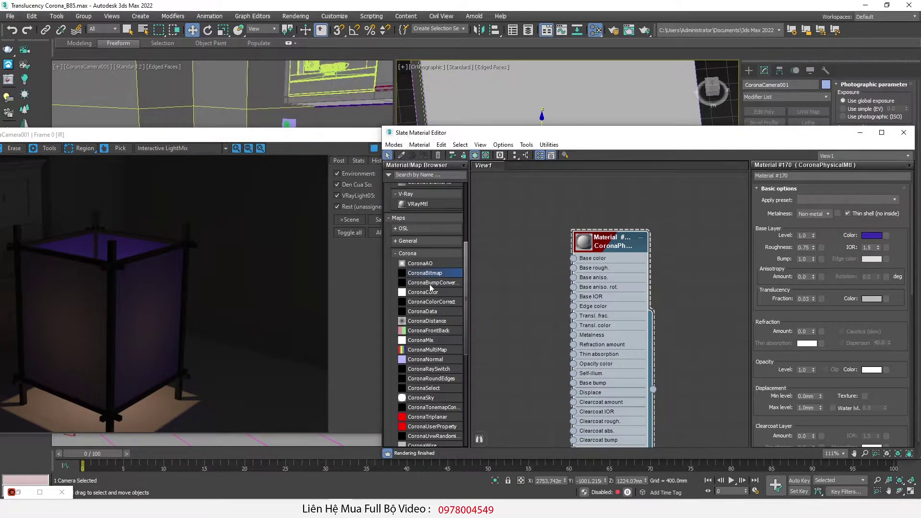
Reset the material's translucency fraction to 0 and inspect the shade in the interactive render
right_click(813, 298)
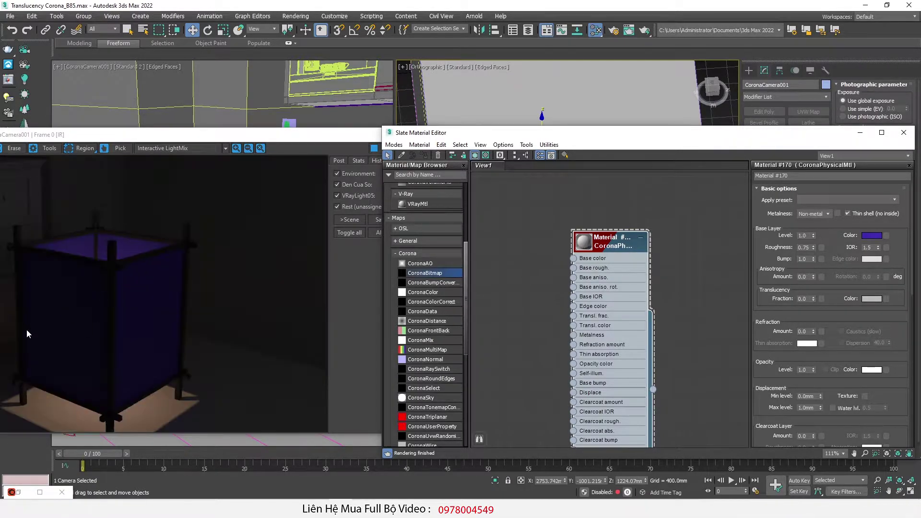
scroll(102, 303, "up", 5)
scroll(167, 263, "down", 4)
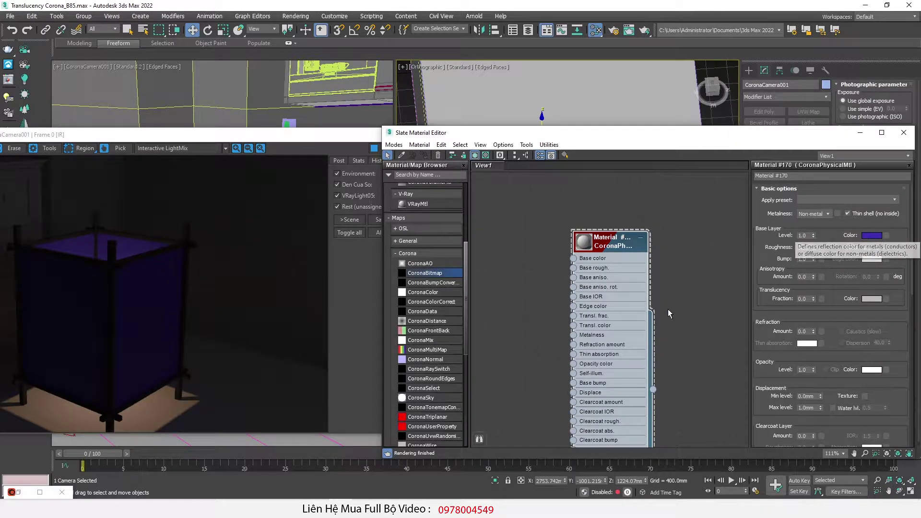
Set the material's translucency colour to pure red
left_click(870, 300)
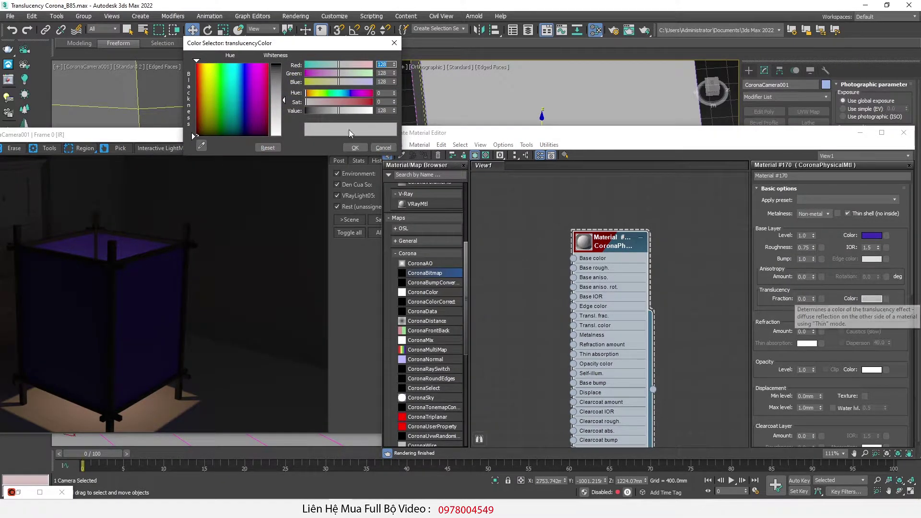
left_click_drag(247, 96, 195, 63)
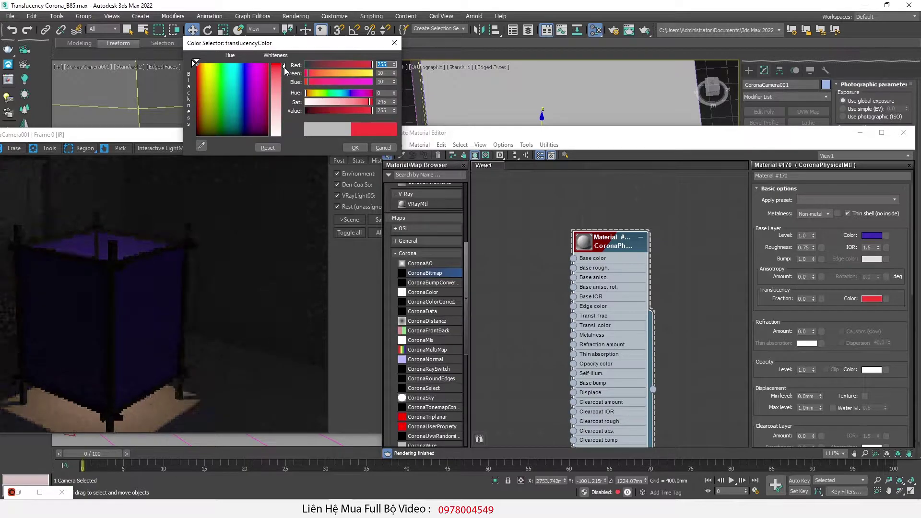
left_click(355, 147)
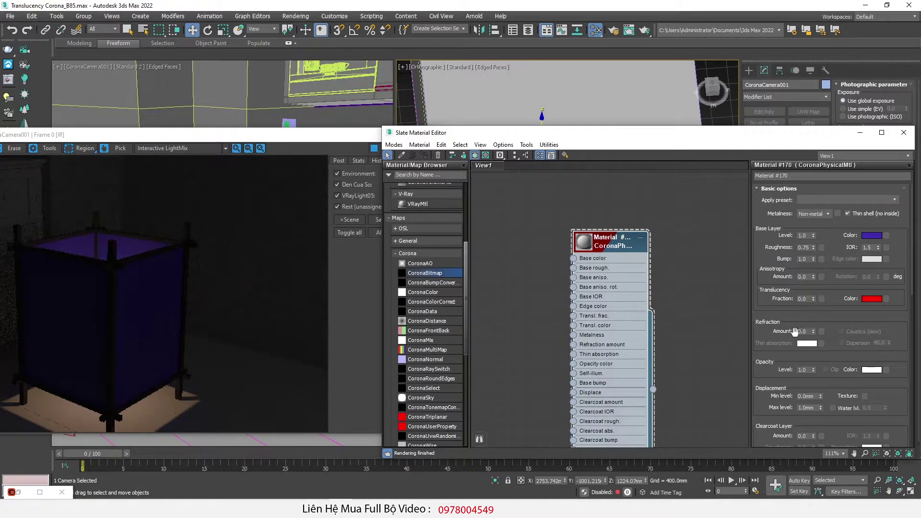
Set the translucency fraction to 0.02 and compare the shade's outer sides with its inner faces in the render
left_click(814, 297)
left_click(814, 296)
scroll(35, 330, "up", 3)
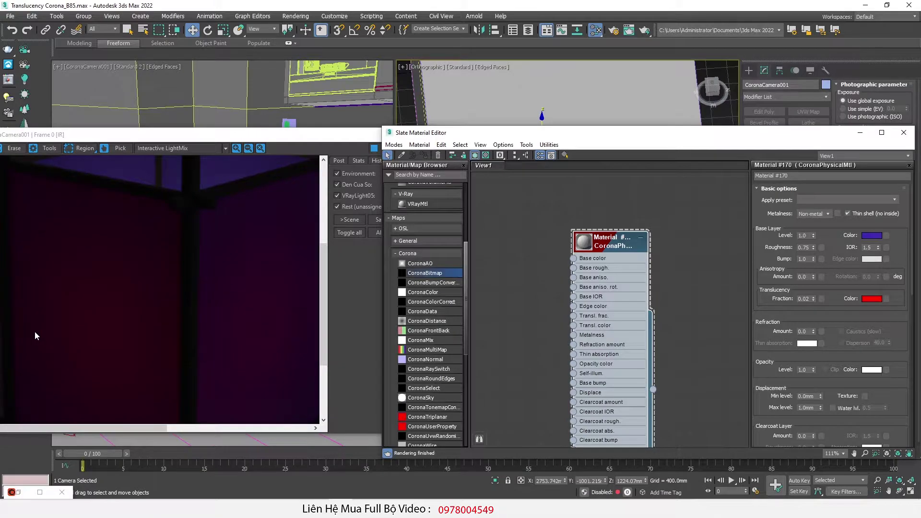
scroll(273, 317, "down", 3)
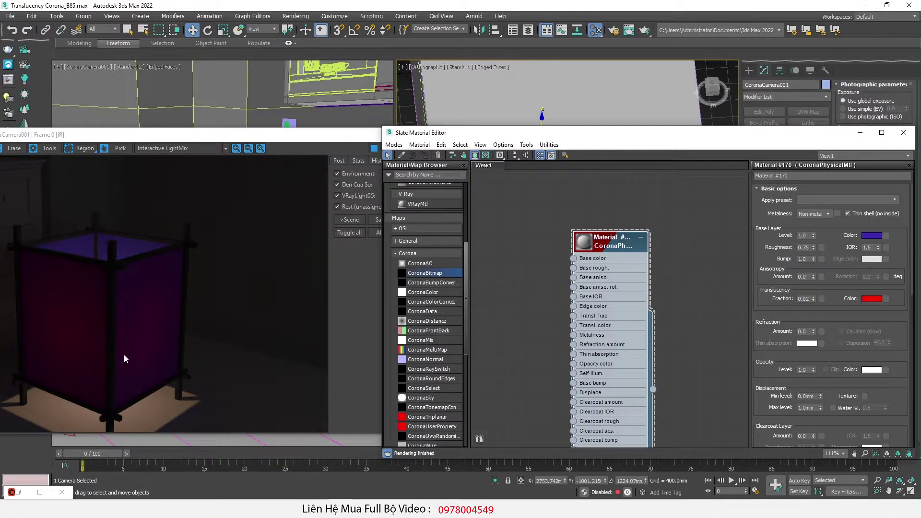
scroll(126, 359, "up", 3)
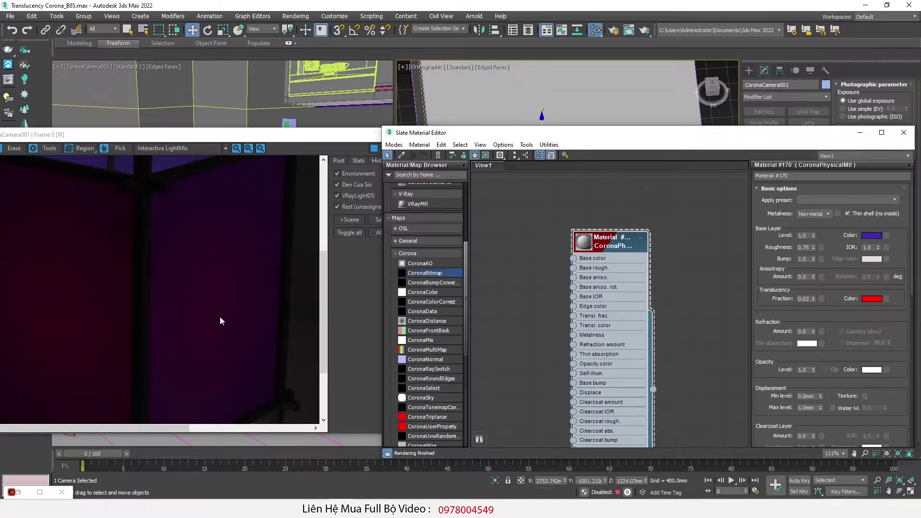
scroll(223, 321, "down", 3)
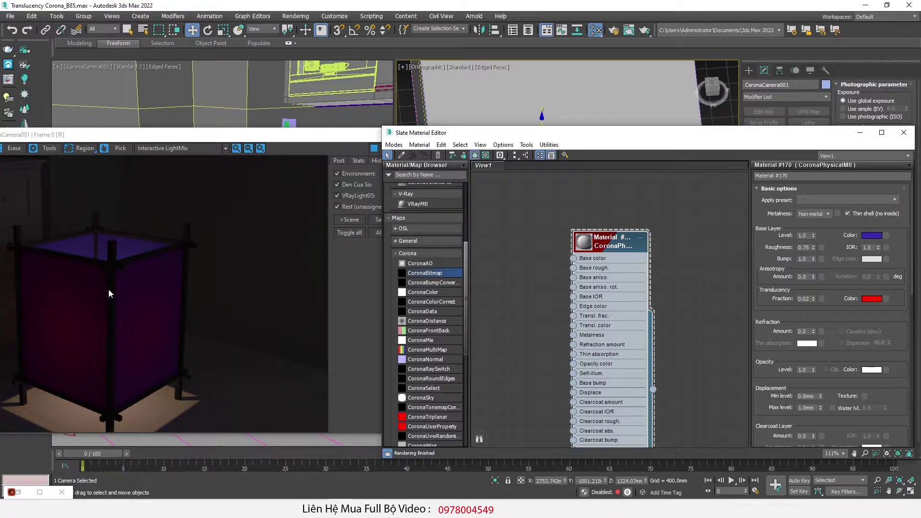
scroll(175, 290, "up", 3)
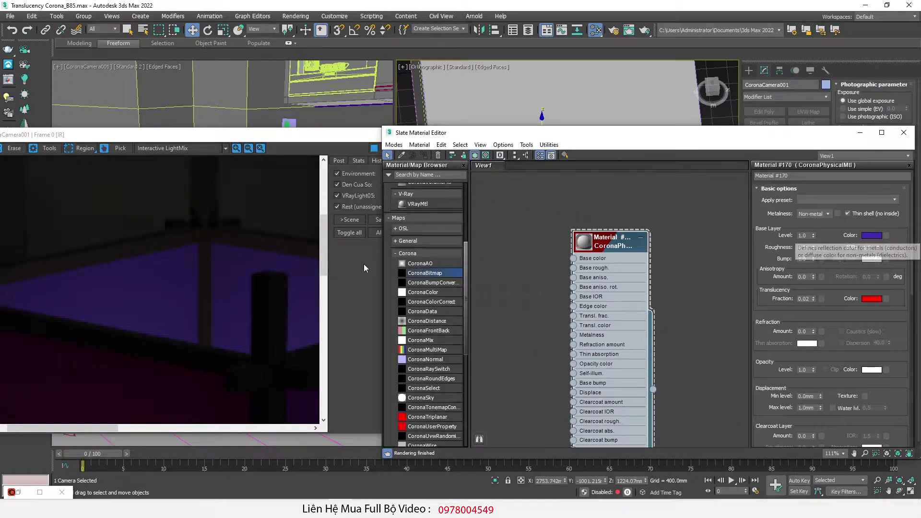
Set the translucency fraction to 0.08 and compare the shade's outer sides with its inner faces in the interactive render
scroll(219, 278, "down", 3)
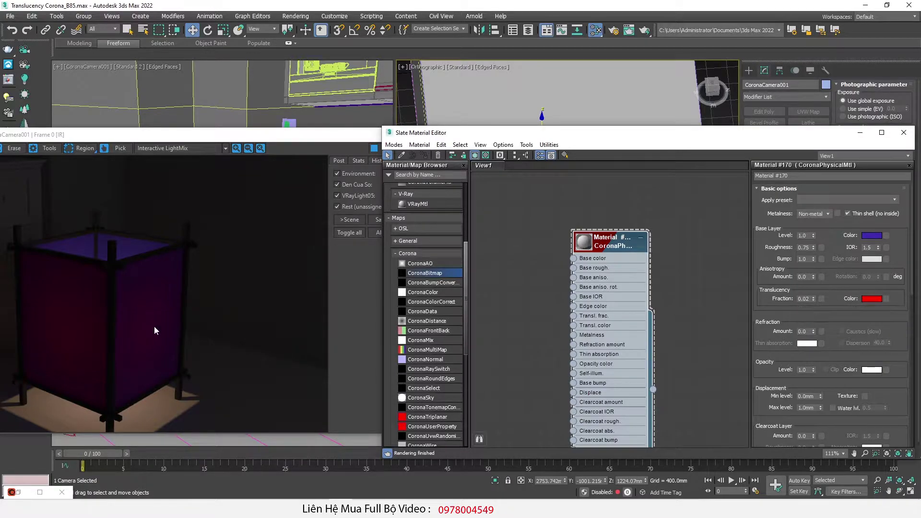
scroll(126, 328, "up", 3)
scroll(152, 218, "down", 3)
scroll(91, 249, "up", 2)
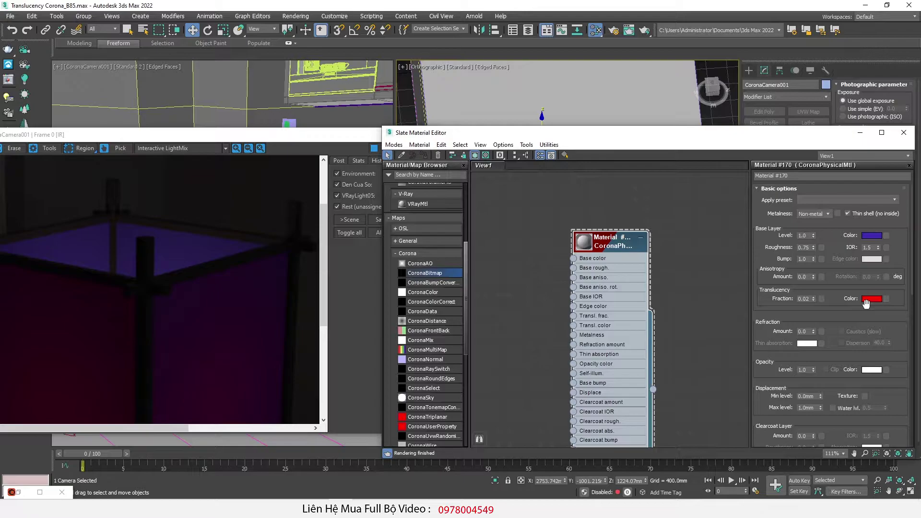
scroll(225, 295, "down", 3)
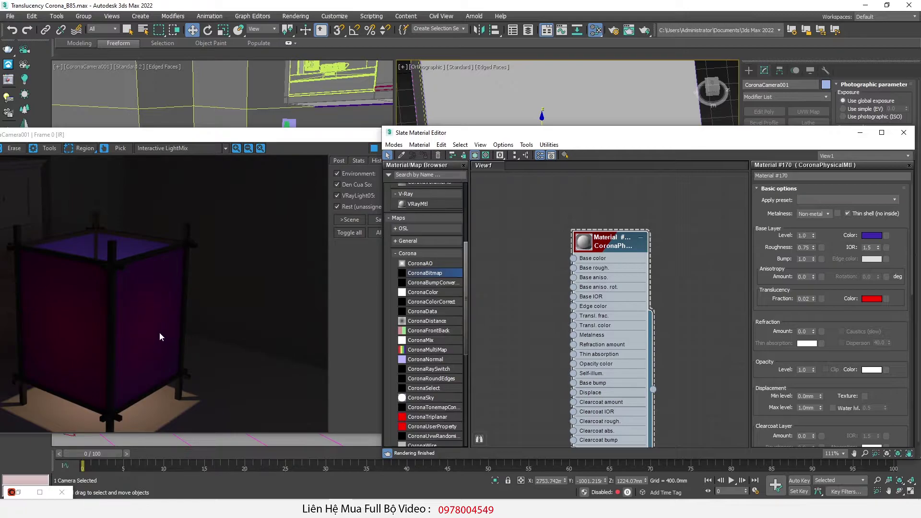
left_click(814, 296)
left_click(814, 296)
left_click(814, 296)
left_click(814, 297)
left_click(814, 297)
left_click(814, 297)
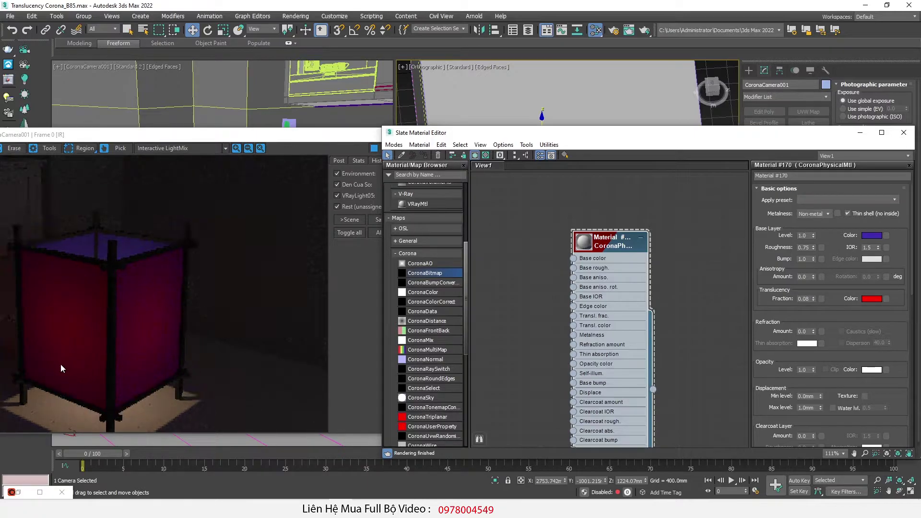
scroll(60, 364, "up", 3)
scroll(224, 316, "down", 3)
Raise the translucency fraction to 0.14 and inspect the colour blend on the shade's outer sides up close and in full
left_click(815, 296)
left_click(814, 296)
scroll(58, 332, "up", 3)
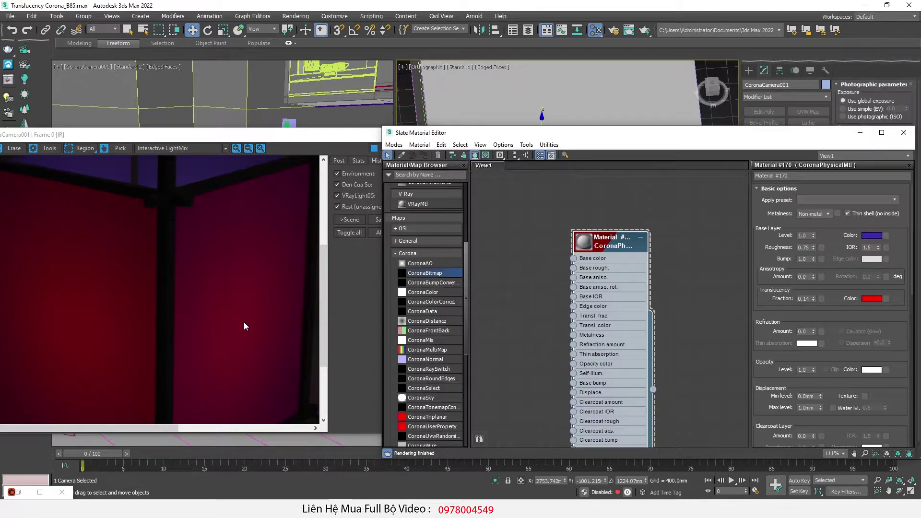
scroll(98, 293, "down", 3)
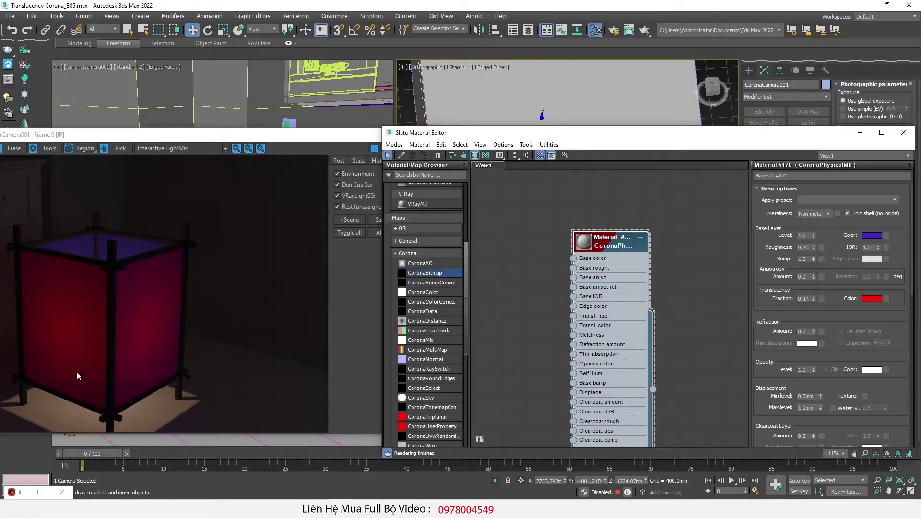
scroll(41, 373, "up", 3)
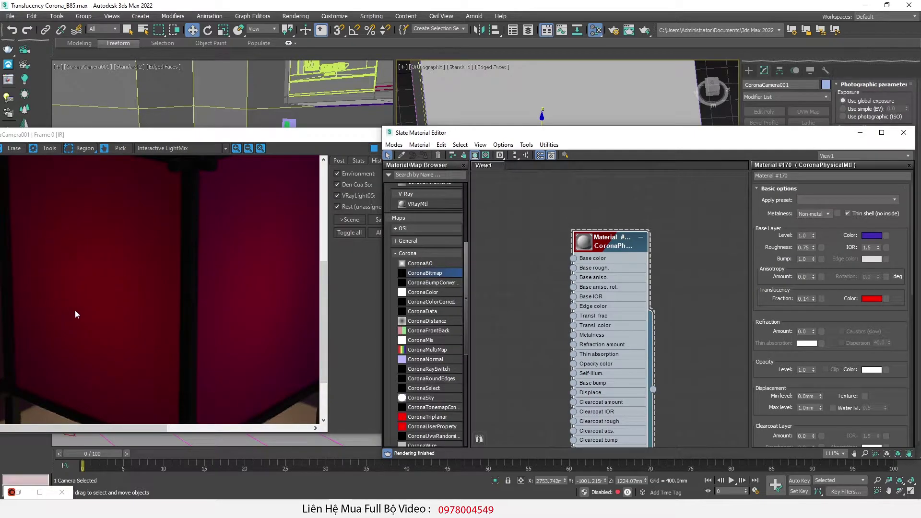
scroll(103, 290, "down", 3)
Raise the translucency fraction to 0.26 and inspect the shade in the interactive render
left_click_drag(813, 300, 814, 296)
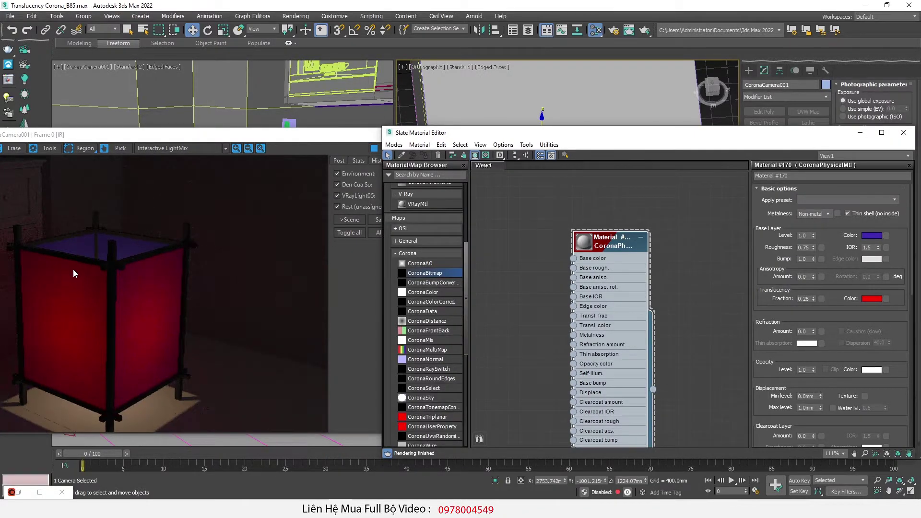
scroll(82, 254, "up", 3)
scroll(115, 228, "down", 3)
Set the translucency fraction to the maximum of 1.0 and check the translucency colour without changing it
left_click_drag(813, 299, 817, 249)
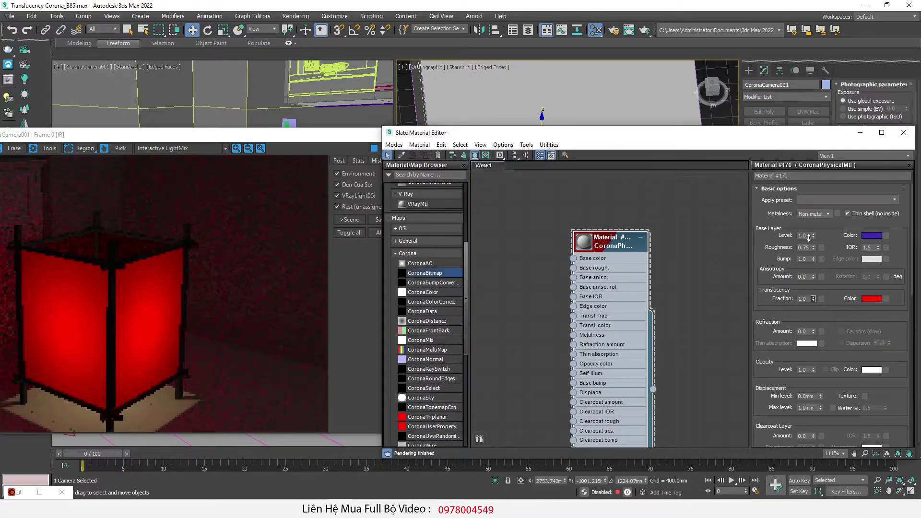
left_click(871, 299)
key("Escape")
left_click(809, 297)
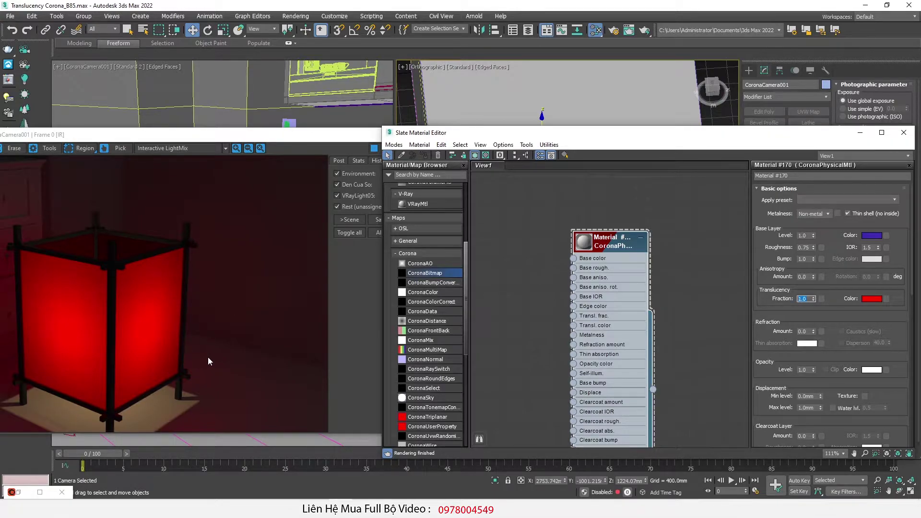
Set the material's base colour to pure green with red 0, green 255 and blue 0, and view the shade
left_click(871, 236)
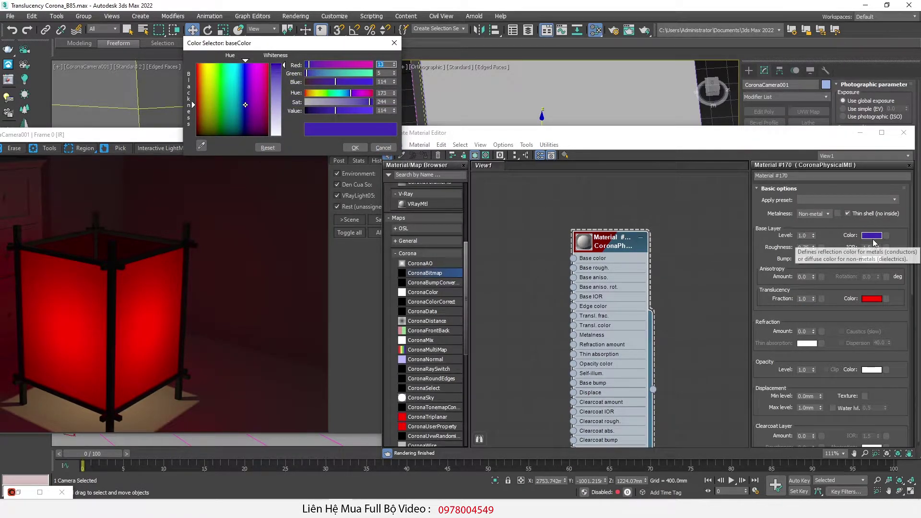
left_click_drag(206, 65, 218, 63)
type("0")
key("Tab")
key("Tab")
type("0")
key("Tab")
left_click(356, 147)
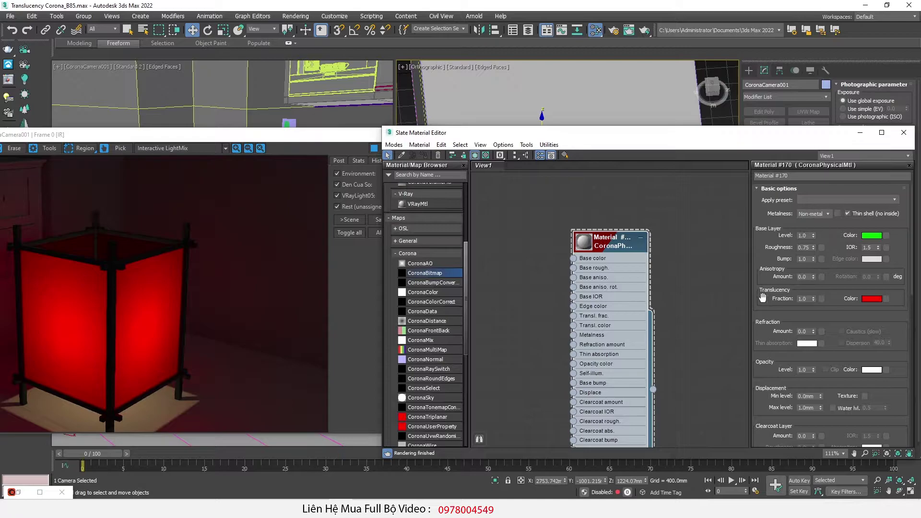
left_click(91, 325)
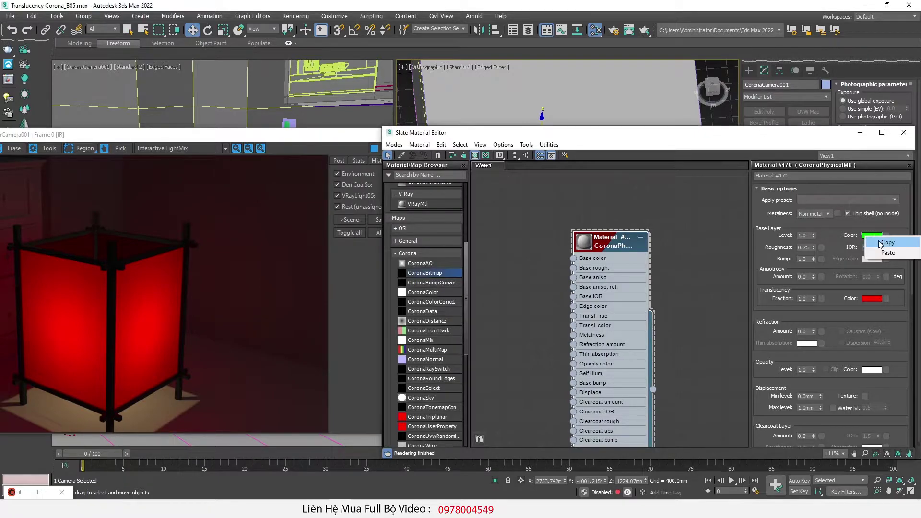
Copy the green base colour into the translucency colour and inspect the shade's outer and inner faces in the render
right_click(871, 302)
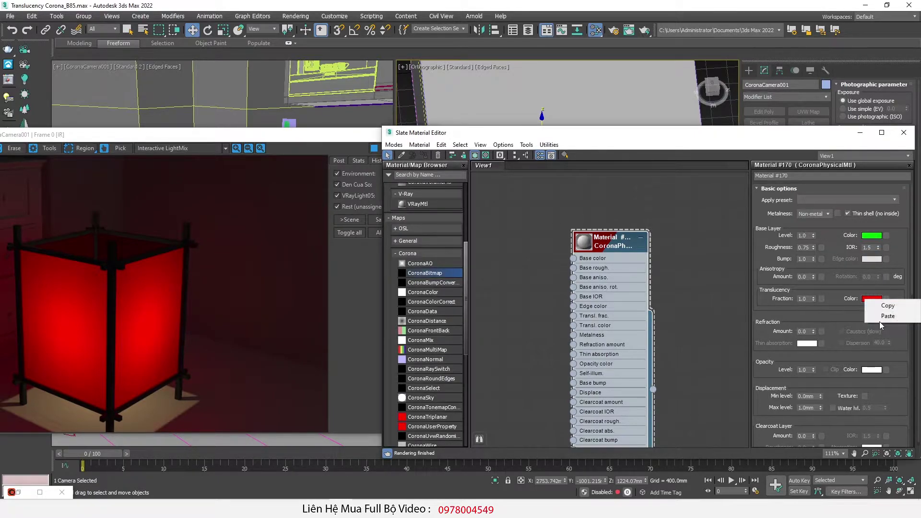
left_click(881, 312)
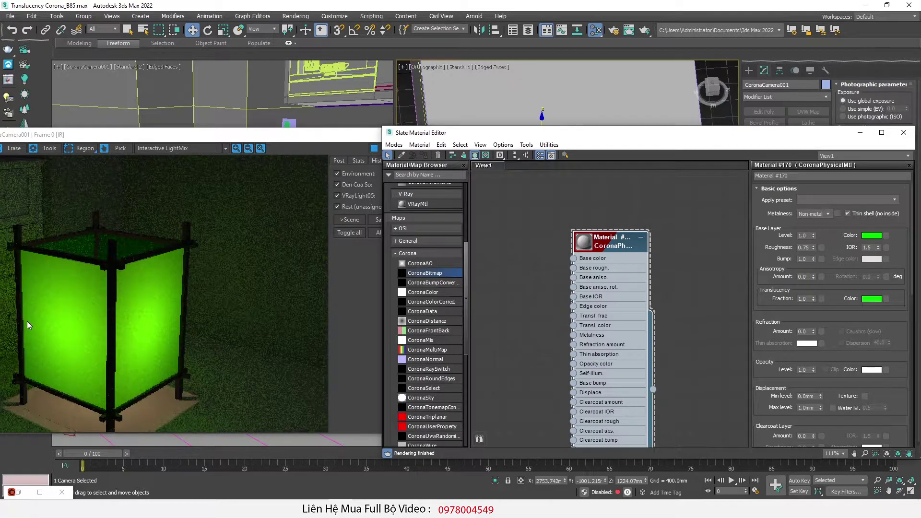
left_click(118, 325)
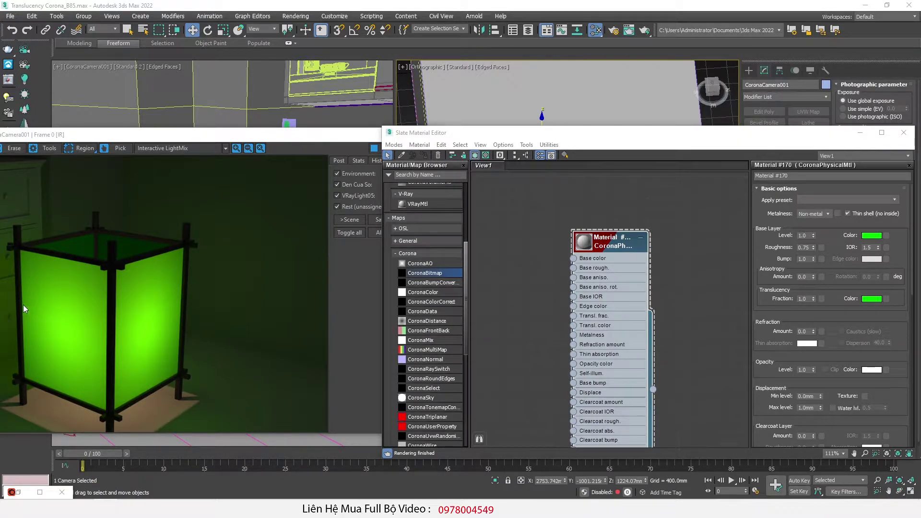
scroll(21, 292, "up", 2)
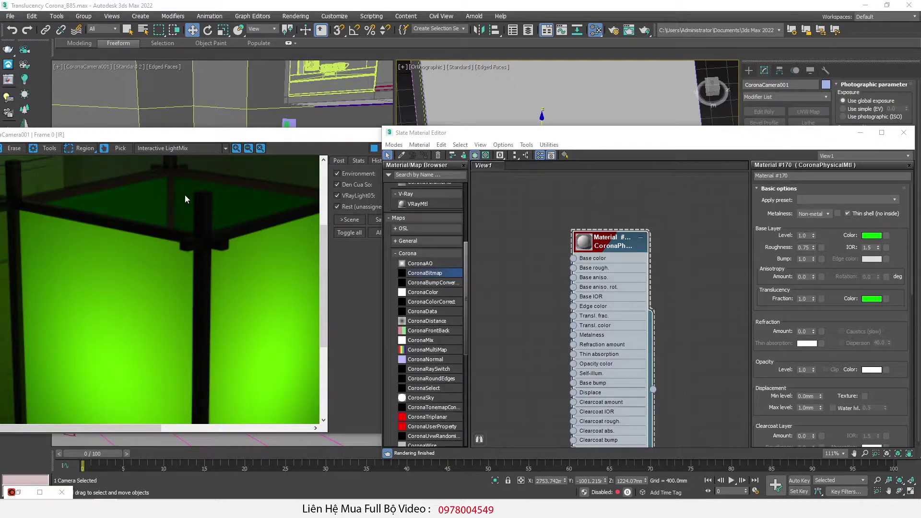
scroll(185, 195, "down", 2)
Lower the translucency fraction to 0.66 and compare the shade's inner faces with its outer sides up close
left_click_drag(814, 302, 814, 318)
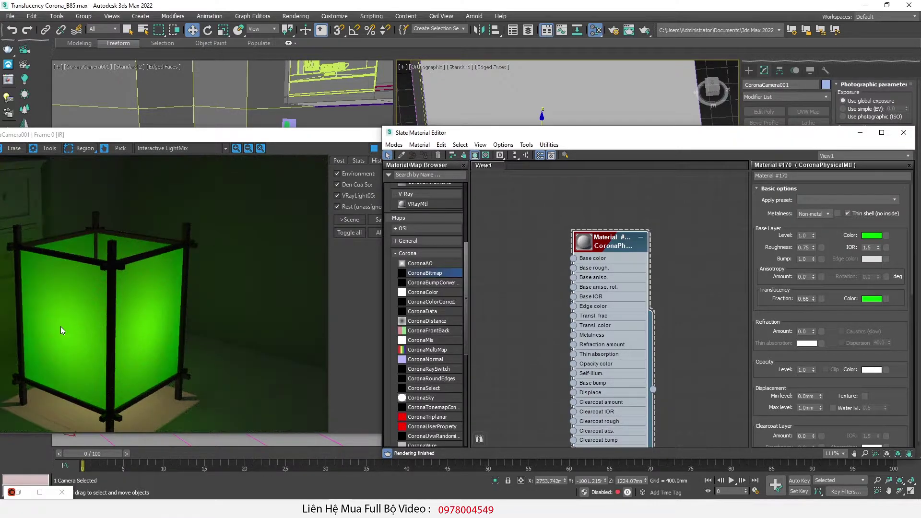
scroll(60, 326, "up", 2)
scroll(79, 226, "down", 2)
scroll(87, 248, "up", 2)
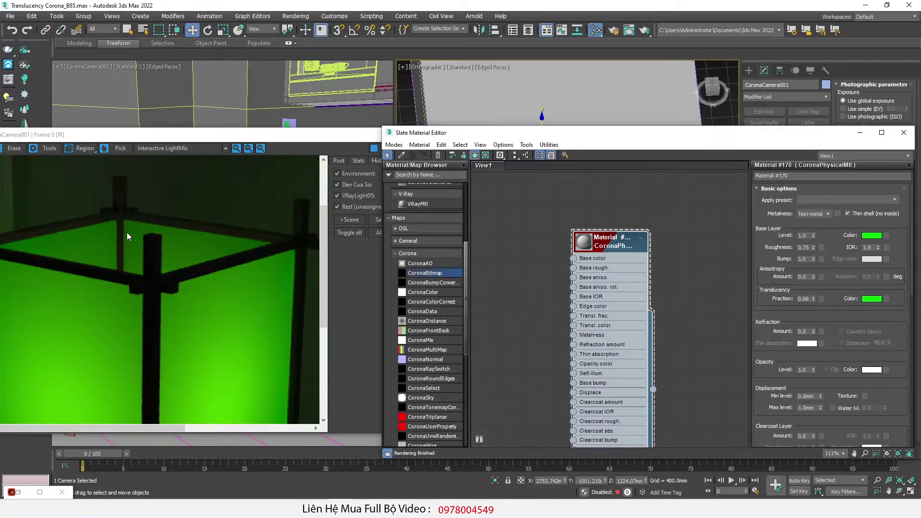
scroll(127, 232, "down", 2)
Set the translucency fraction to 0.61 and raise the VRayLight05 LightMix intensity to 2.055
left_click_drag(814, 298, 814, 301)
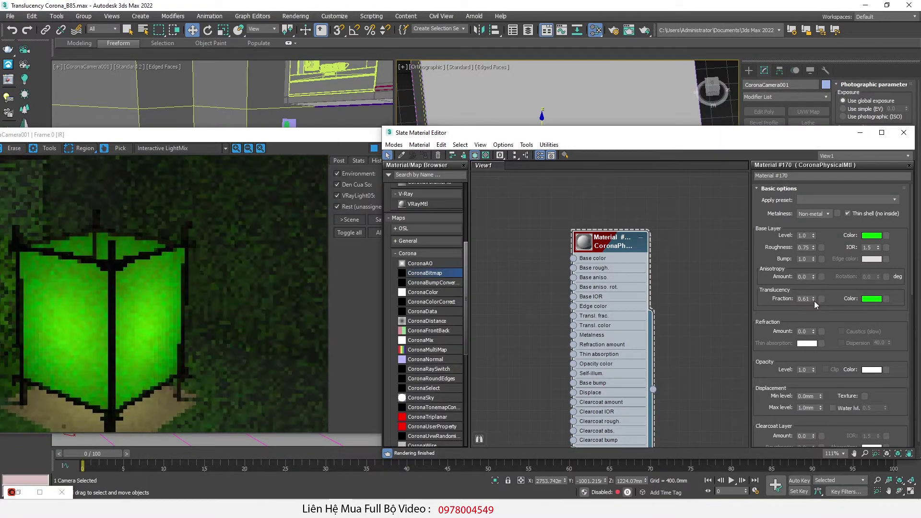
left_click(76, 299)
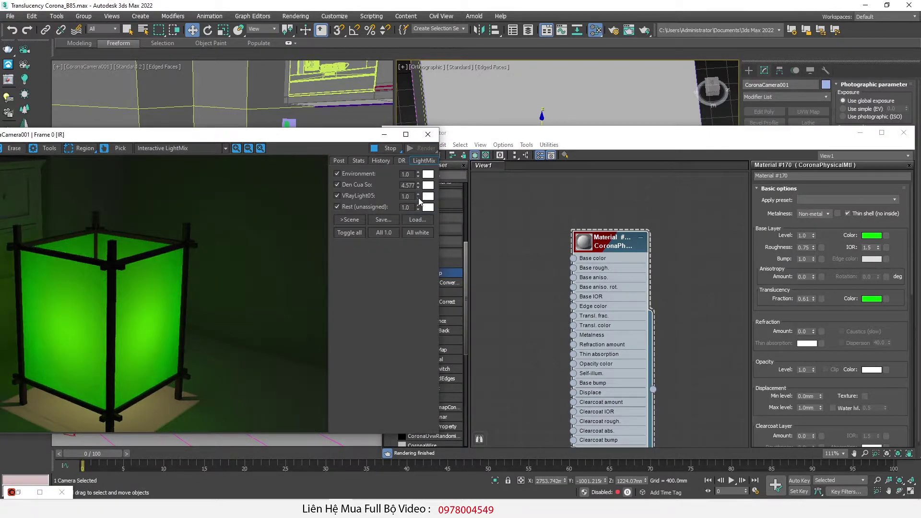
left_click_drag(419, 198, 433, 114)
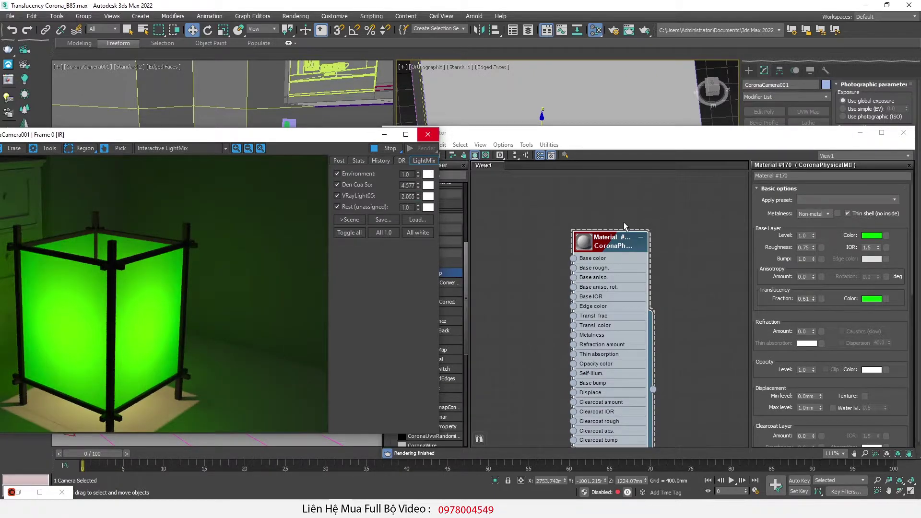
Try orange-red and yellow translucency colours against the green base colour, discarding the colour change
left_click(876, 297)
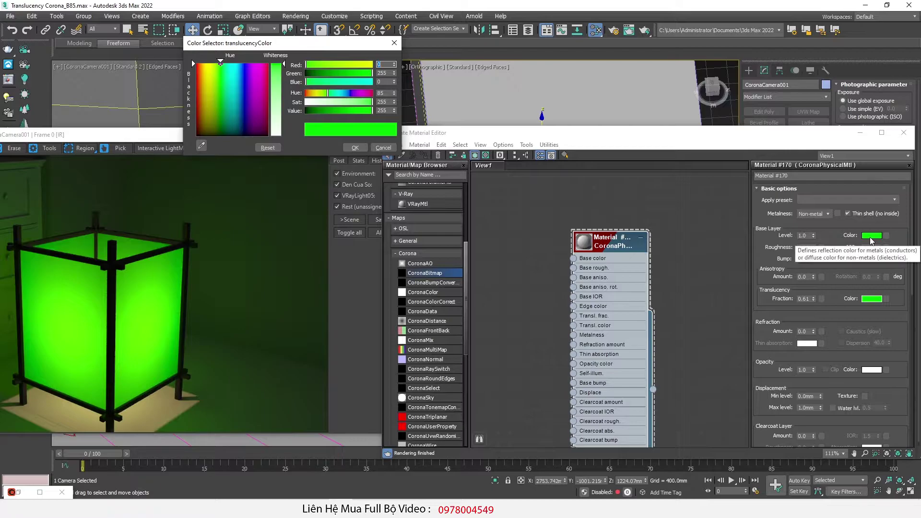
left_click_drag(228, 87, 190, 77)
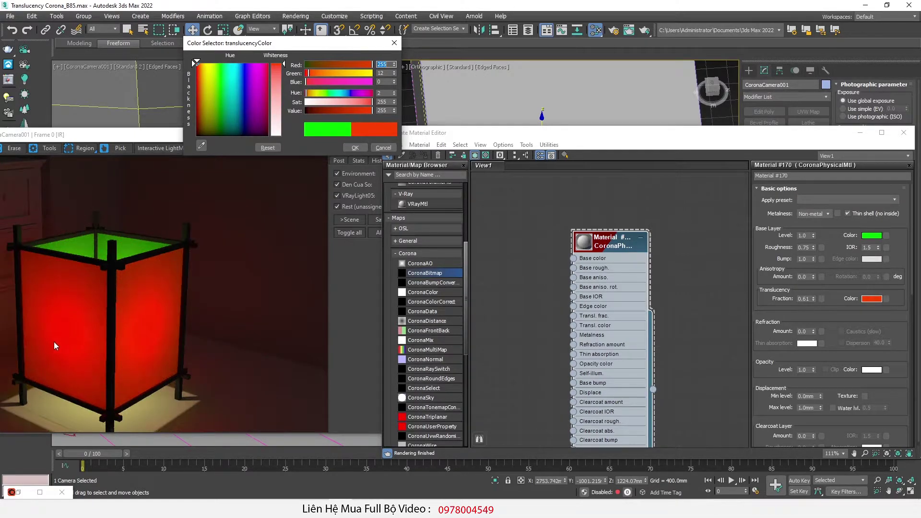
mouse_move(207, 77)
left_mouse_down()
mouse_move(245, 77)
mouse_move(210, 62)
left_mouse_up()
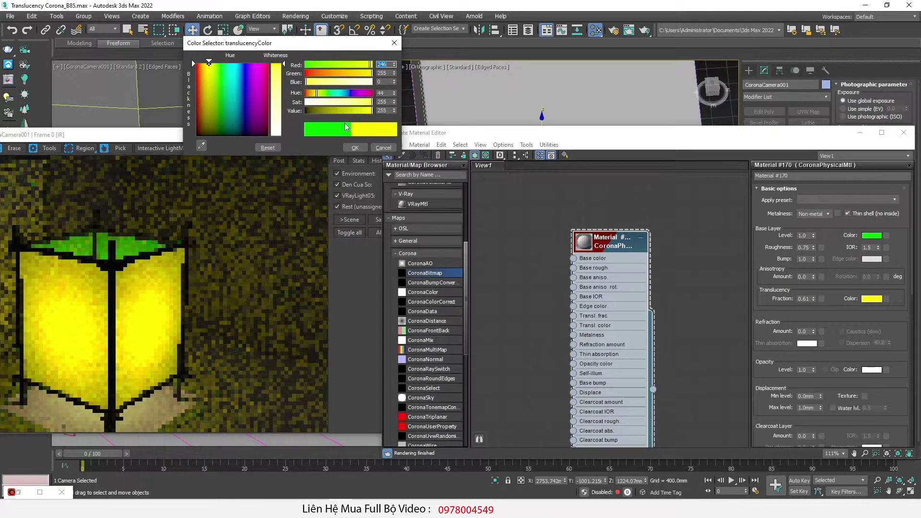
left_click(384, 148)
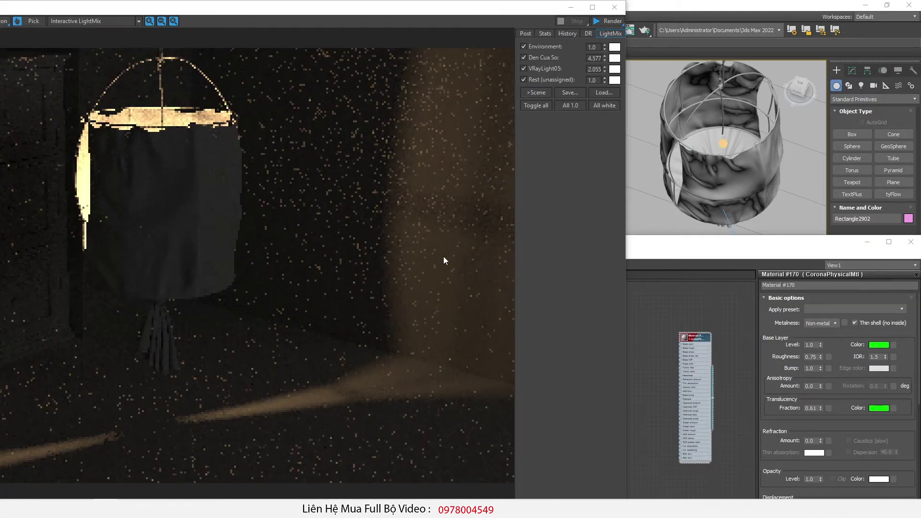
Switch to File Explorer and examine the lantern reference photo "cach lam den long keo quan dspl13.jpg" in folder B85 up close and in full
scroll(725, 145, "up", 5)
scroll(715, 144, "down", 5)
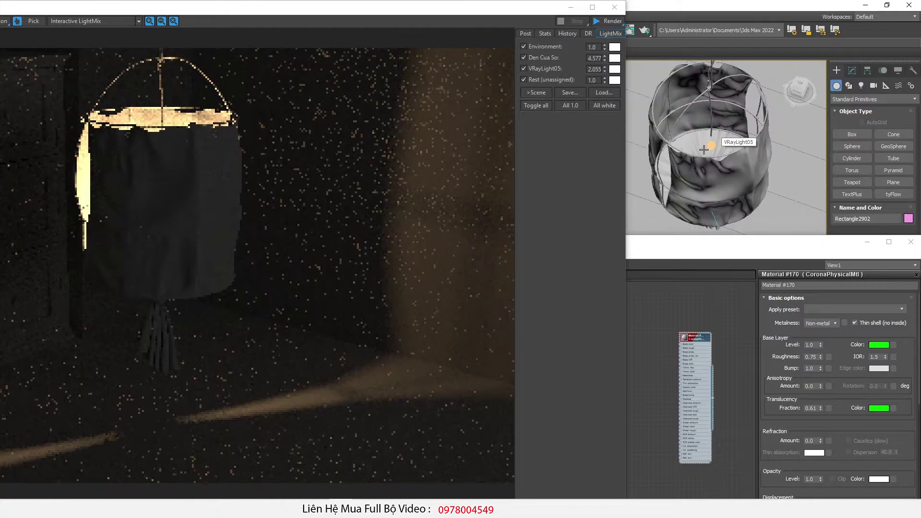
key("alt+Tab")
mouse_move(593, 207)
left_mouse_down()
mouse_move(490, 170)
mouse_move(495, 181)
mouse_move(604, 217)
left_mouse_up()
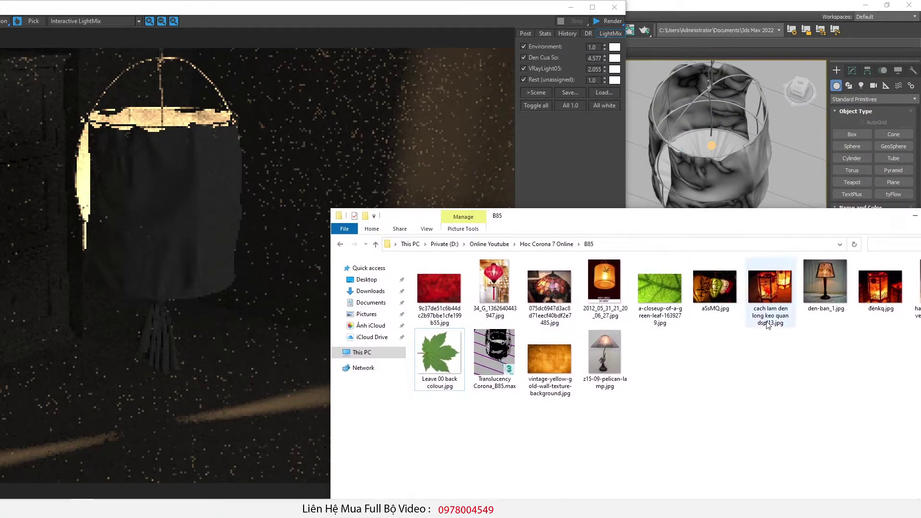
double_click(766, 290)
scroll(358, 302, "up", 2)
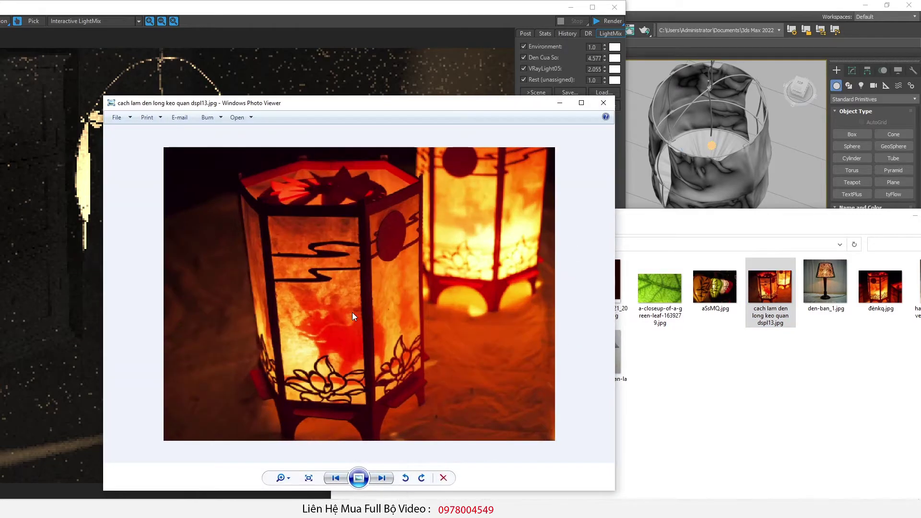
scroll(265, 378, "up", 2)
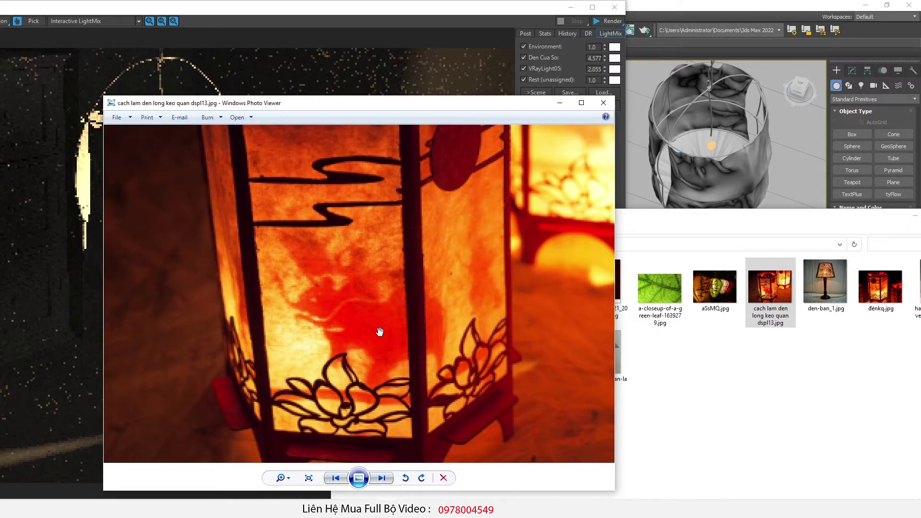
scroll(367, 339, "down", 1)
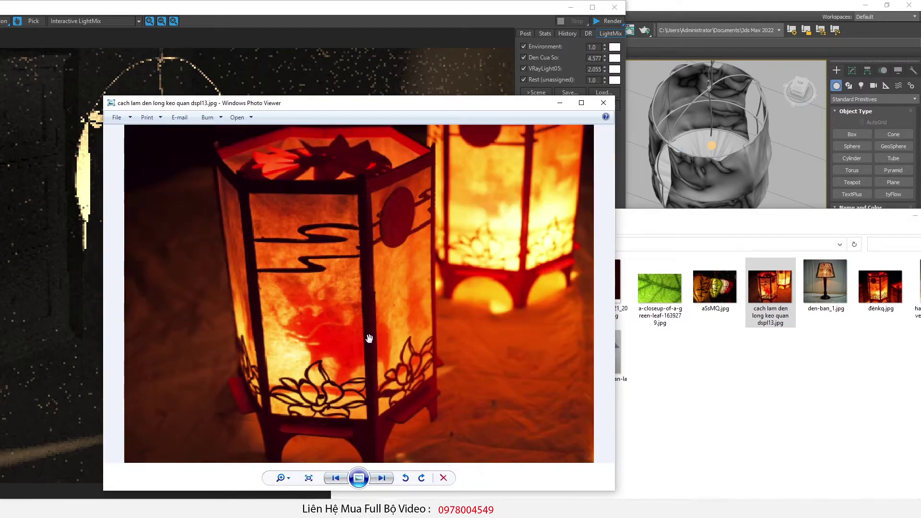
scroll(336, 341, "down", 1)
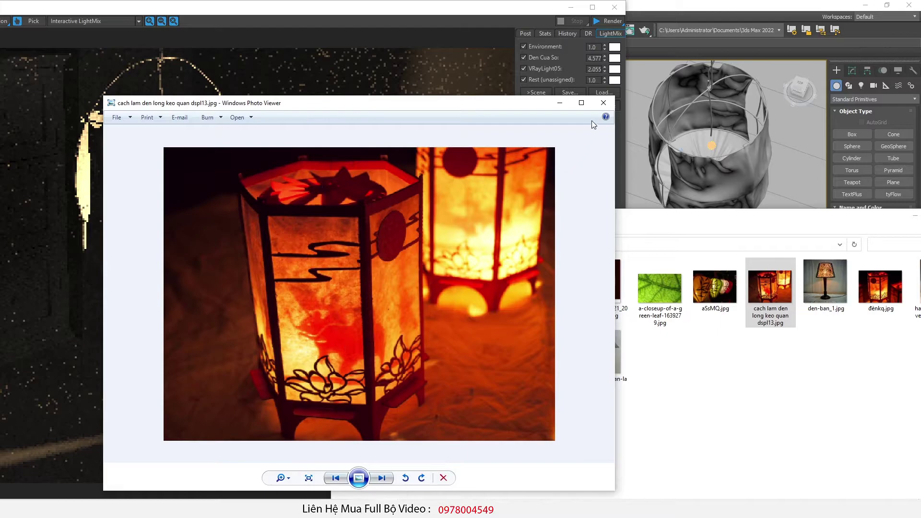
left_click(604, 103)
Open "vintage-yellow-gold-wall-texture-background.jpg" from folder B85 in Adobe Photoshop CC 2015
left_click_drag(638, 211, 503, 207)
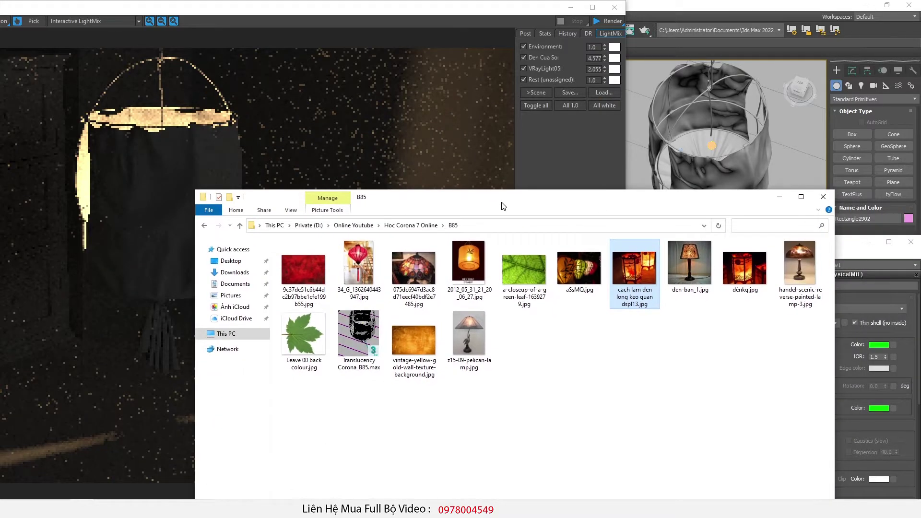
left_click(673, 368)
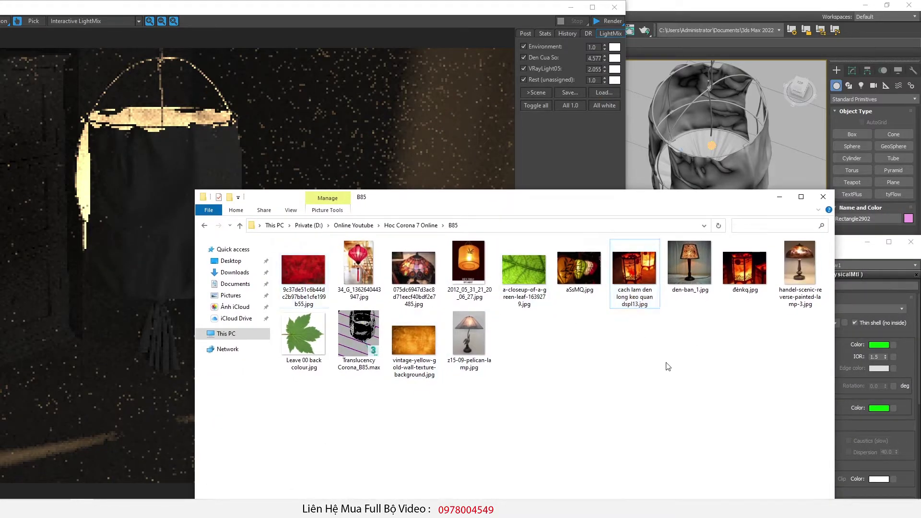
double_click(413, 343)
right_click(287, 270)
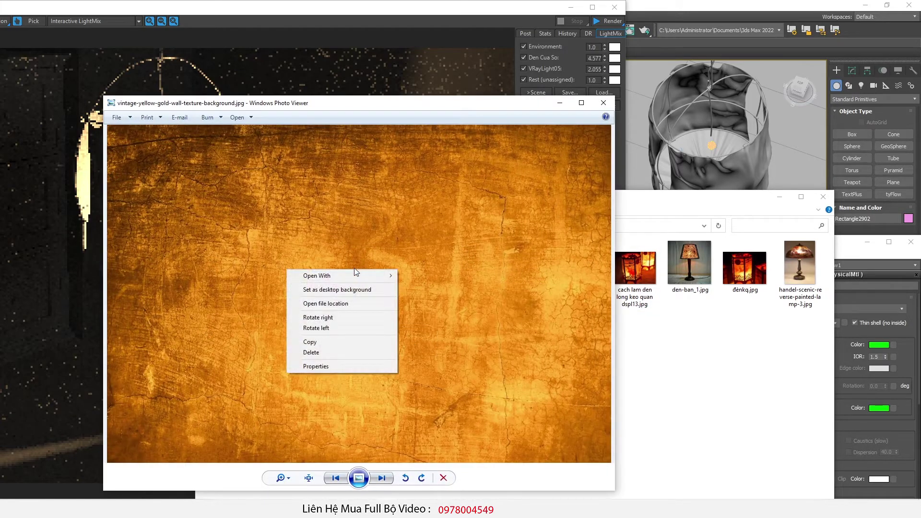
mouse_move(355, 277)
left_click(446, 287)
Open the red texture "9c37de51c6b44dc2b97bbe1cfe199b55.jpg" from folder B85 in Photoshop
left_click(724, 379)
left_click(292, 269)
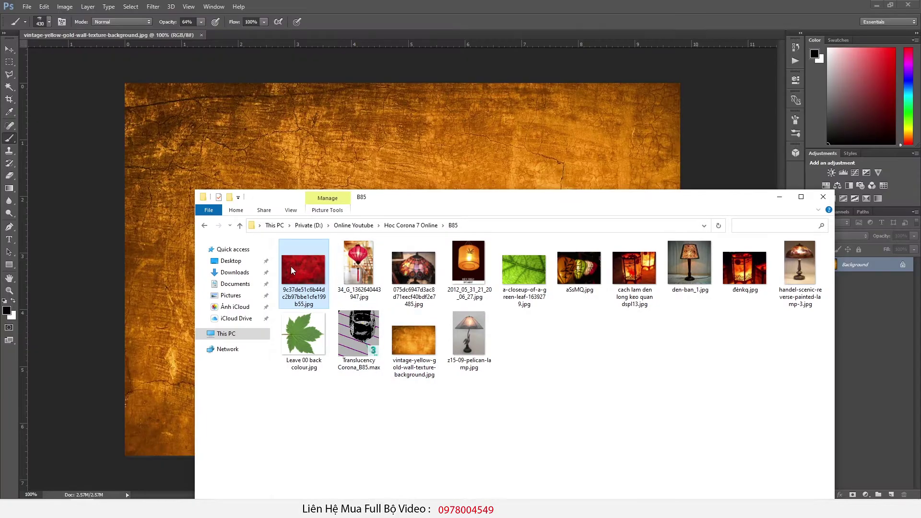
right_click(292, 270)
mouse_move(361, 342)
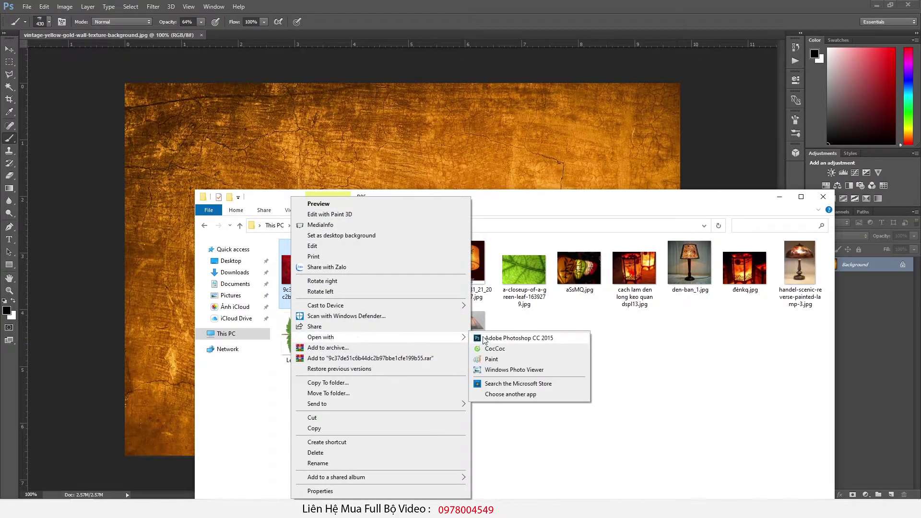
left_click(485, 339)
Preview "Leave 00 back colour.jpg" from folder B85 and open it in Photoshop
key("alt+Tab")
double_click(301, 336)
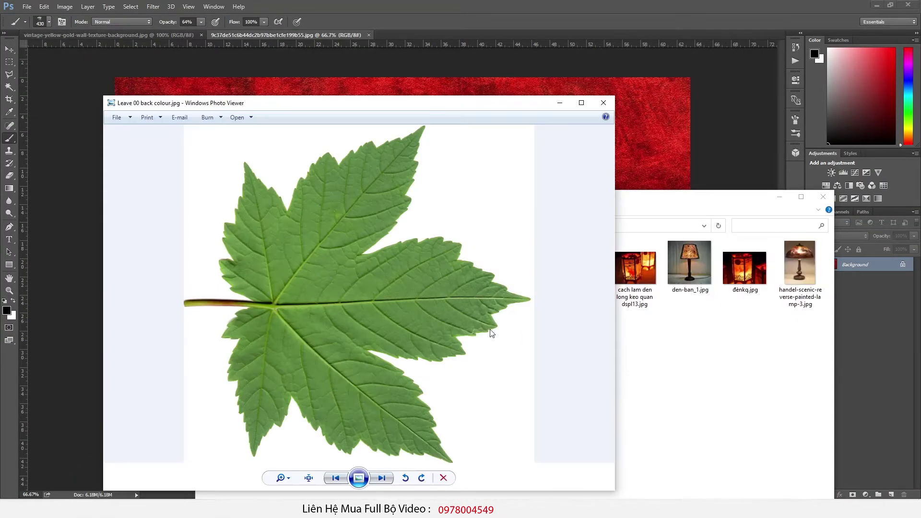
right_click(252, 276)
mouse_move(313, 283)
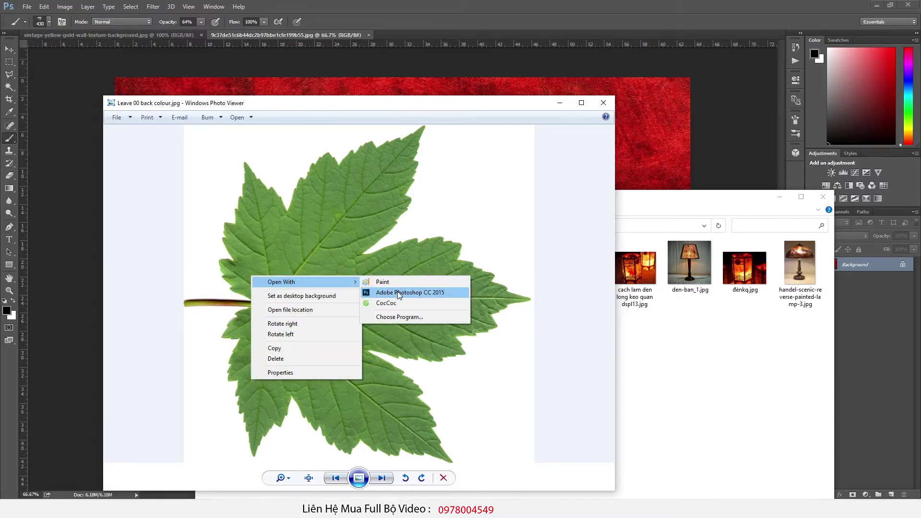
left_click(399, 293)
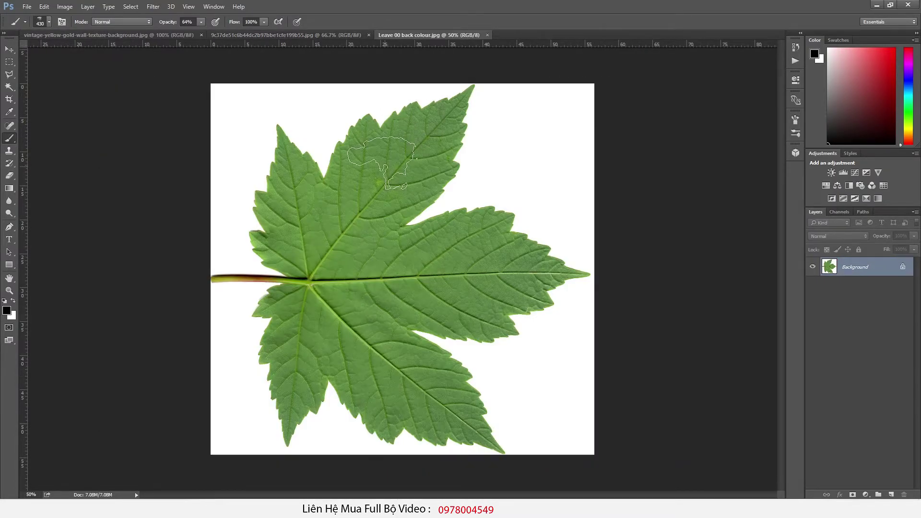
Run the BalanceSeamless action from Set 1 on the yellow-gold wall texture
left_click(154, 35)
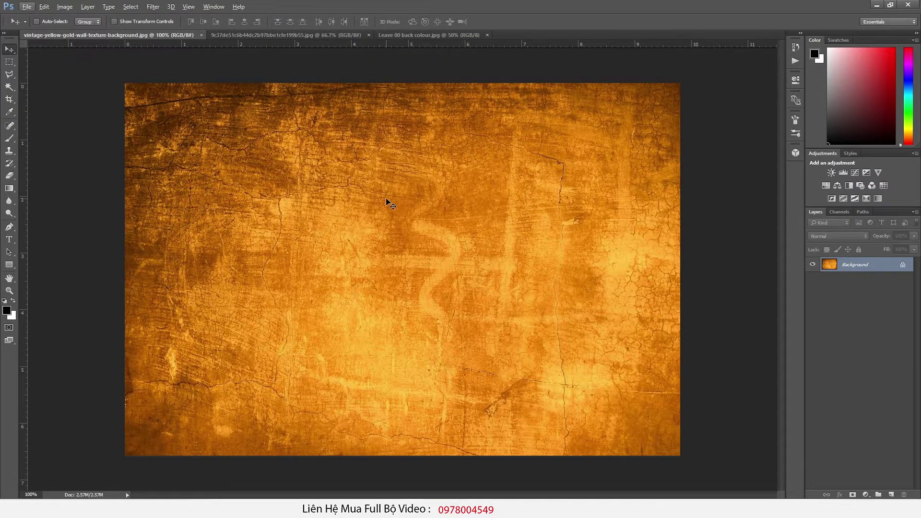
left_click(794, 60)
scroll(749, 67, "down", 10)
left_click(751, 79)
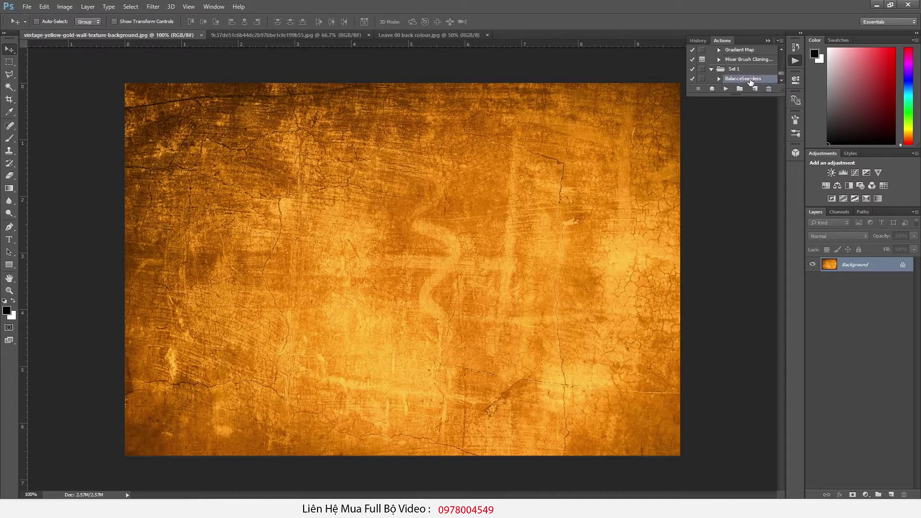
left_click(725, 89)
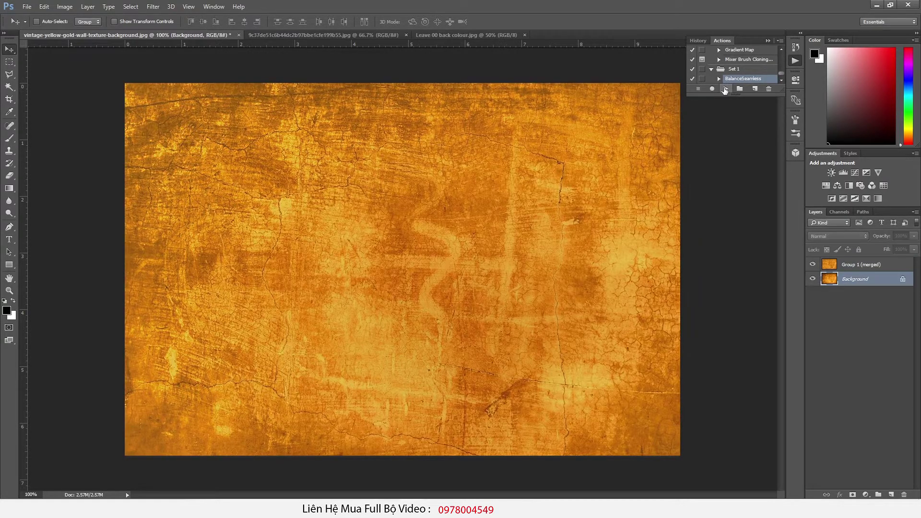
Run the BalanceSeamless action on the red texture and merge the layers in both the red and the yellow-gold images
left_click(366, 34)
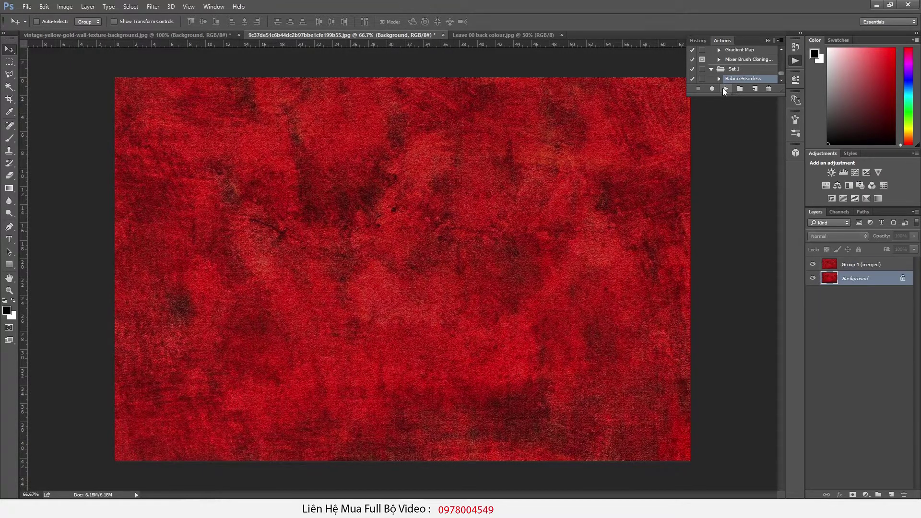
left_click(849, 267)
key("Delete")
key("ctrl+shift+Tab")
left_click(836, 266, "shift")
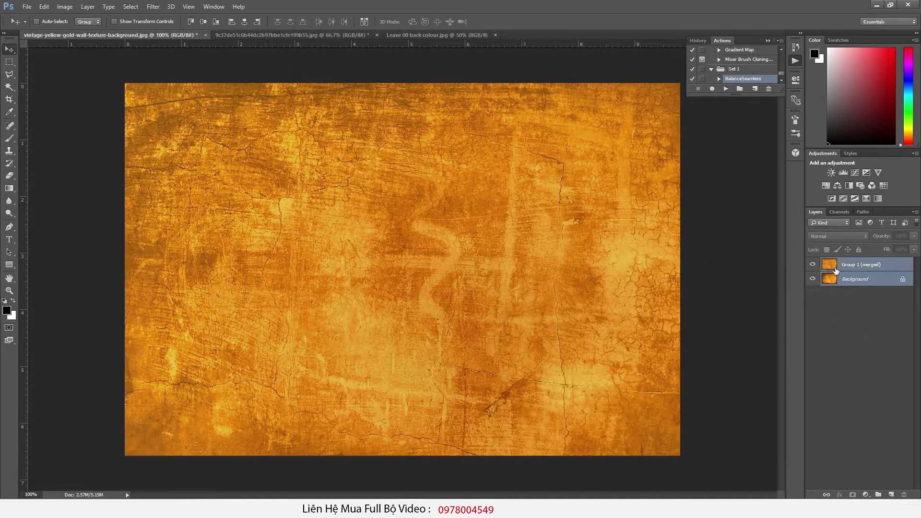
key("ctrl+e")
Extend the leaf image's canvas evenly on all four sides with the Crop tool to about three times its width and height
key("ctrl+shift+Tab")
key("ctrl+0")
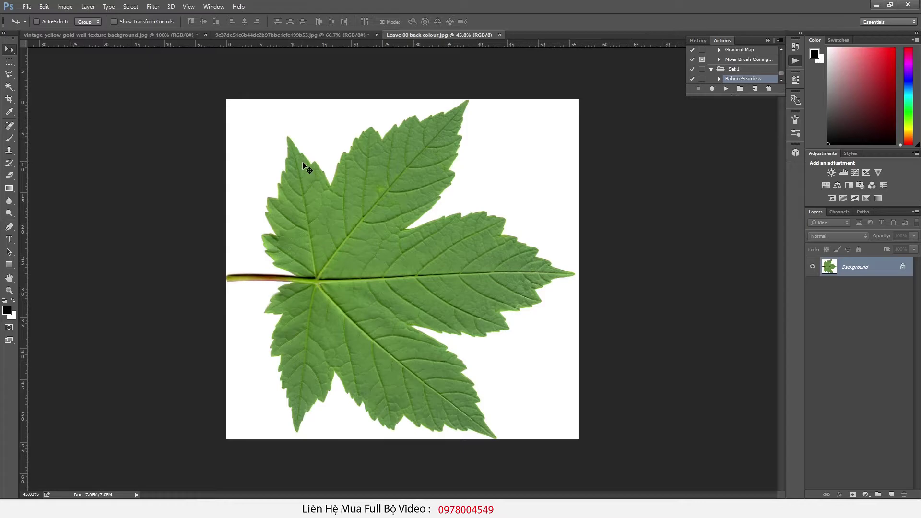
scroll(303, 162, "down", 5, "alt")
key("c")
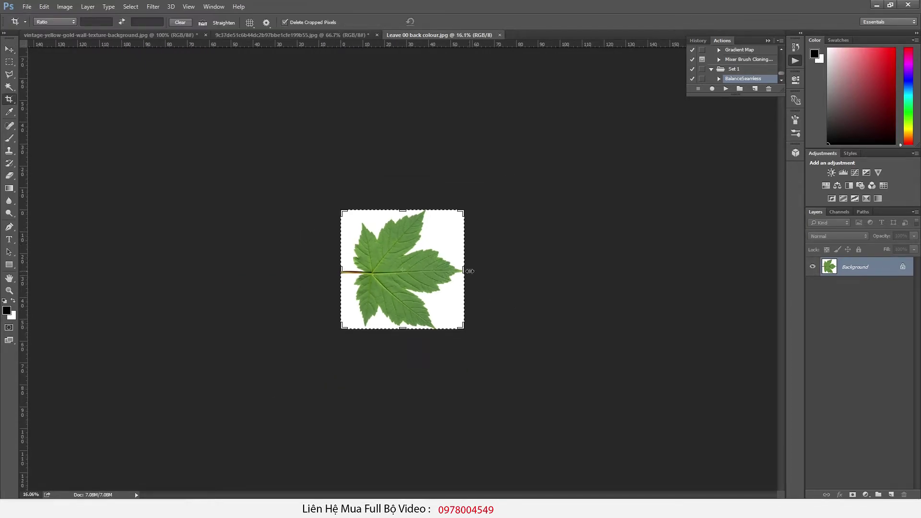
left_click_drag(467, 271, 526, 269)
left_click_drag(280, 269, 221, 270)
left_click_drag(410, 333, 403, 387)
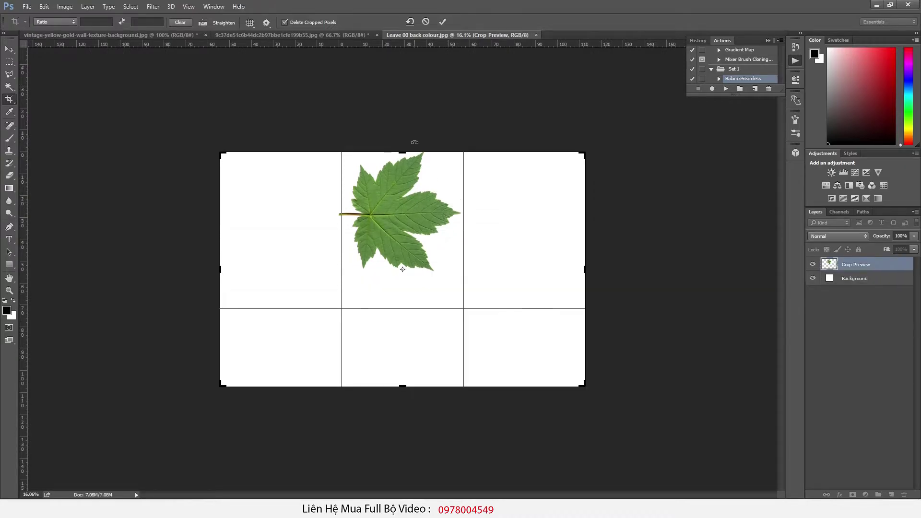
left_click_drag(402, 150, 402, 91)
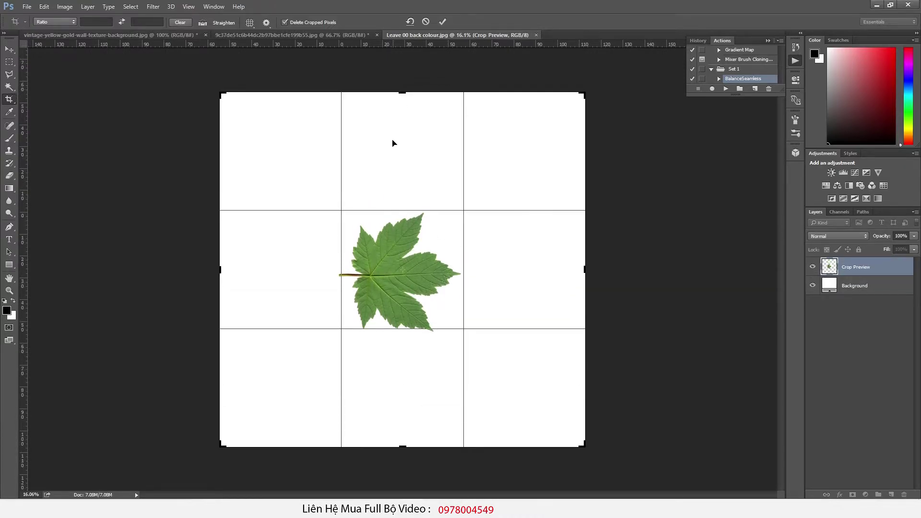
key("Return")
key("ctrl+0")
key("alt+v")
key("v")
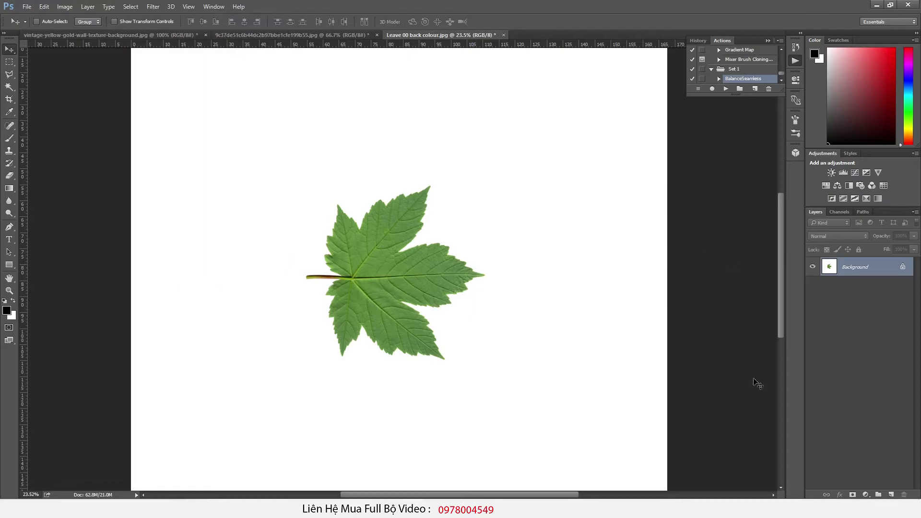
Add a Threshold adjustment with level 148 over the leaf and merge it into the background layer
left_click(866, 495)
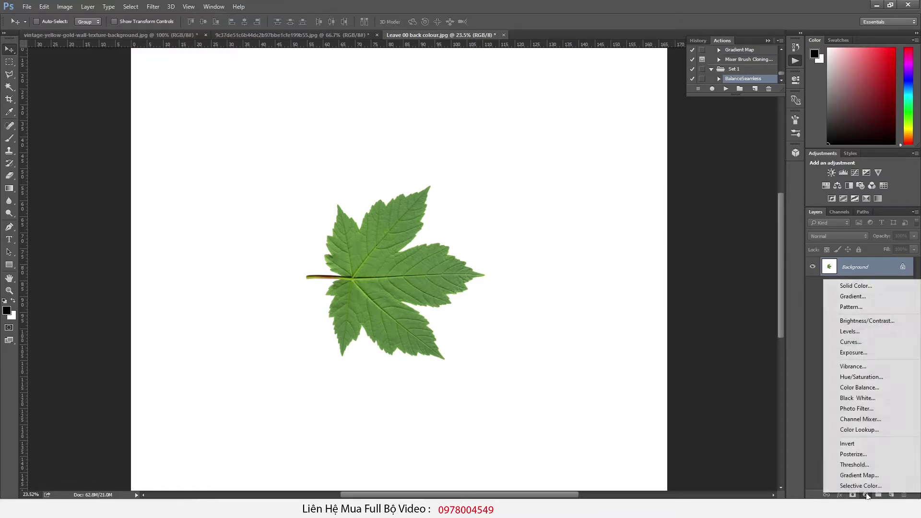
left_click(870, 468)
scroll(383, 277, "up", 4, "alt")
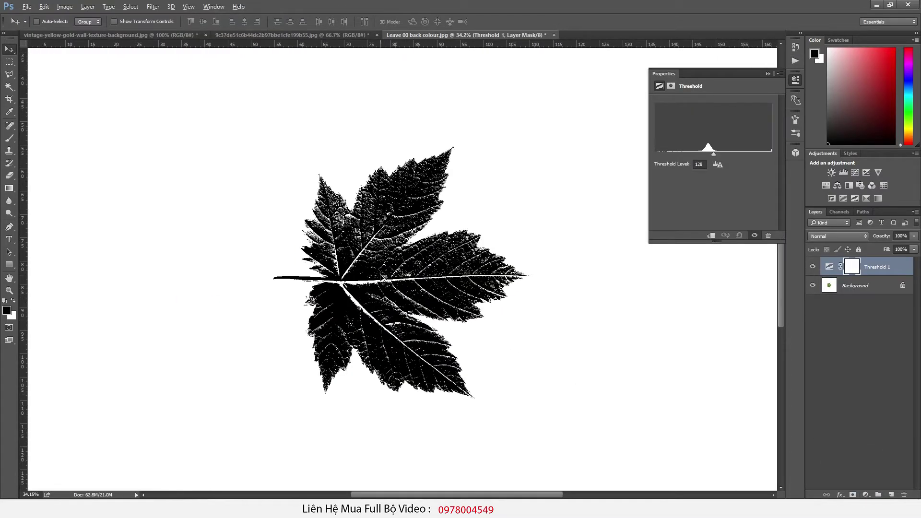
scroll(382, 278, "up", 3, "alt")
left_click_drag(714, 153, 725, 166)
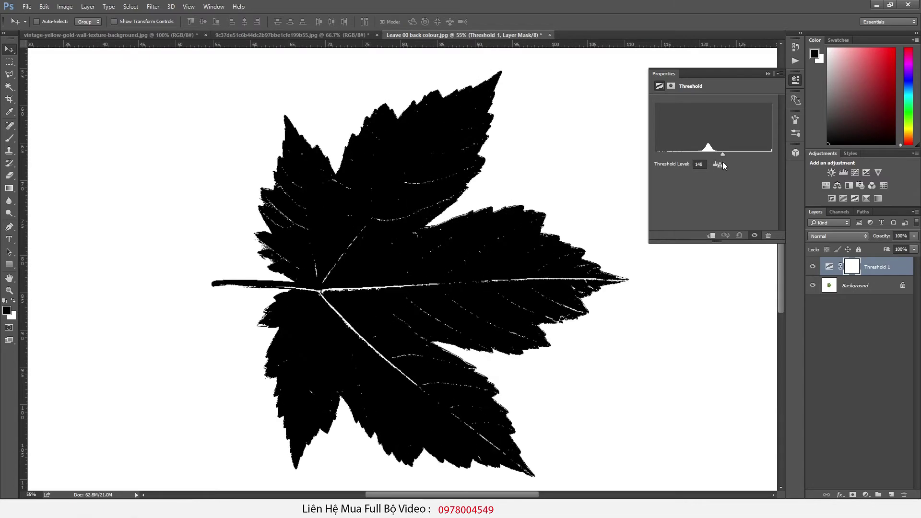
left_click(835, 287)
key("ctrl+e")
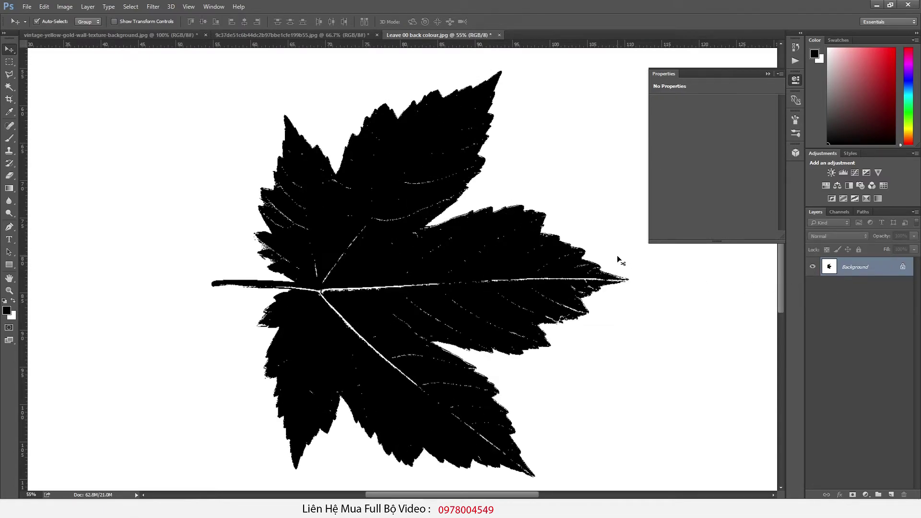
Switch to the lantern reference photo and examine the red patch and floral pattern on its lit paper panel
key("ctrl+Tab")
key("c")
key("alt+Tab")
scroll(509, 340, "up", 1)
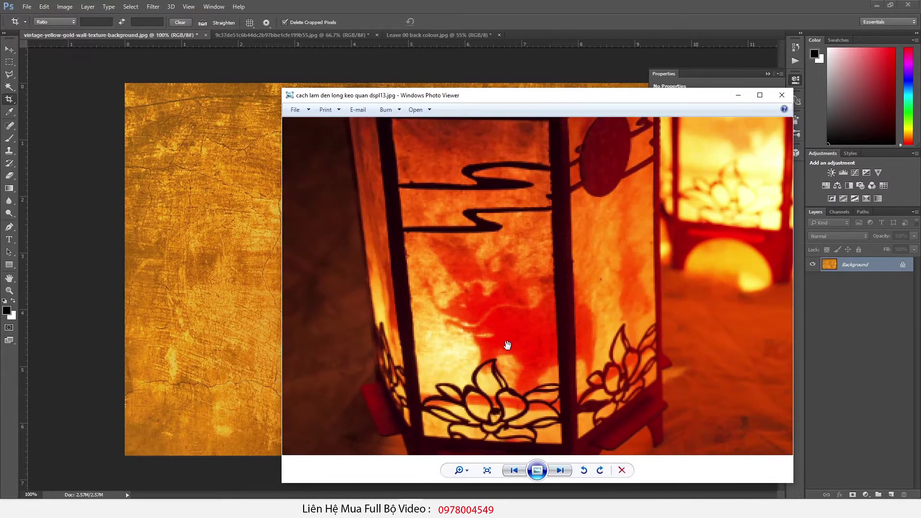
scroll(505, 349, "down", 1)
scroll(487, 379, "up", 2)
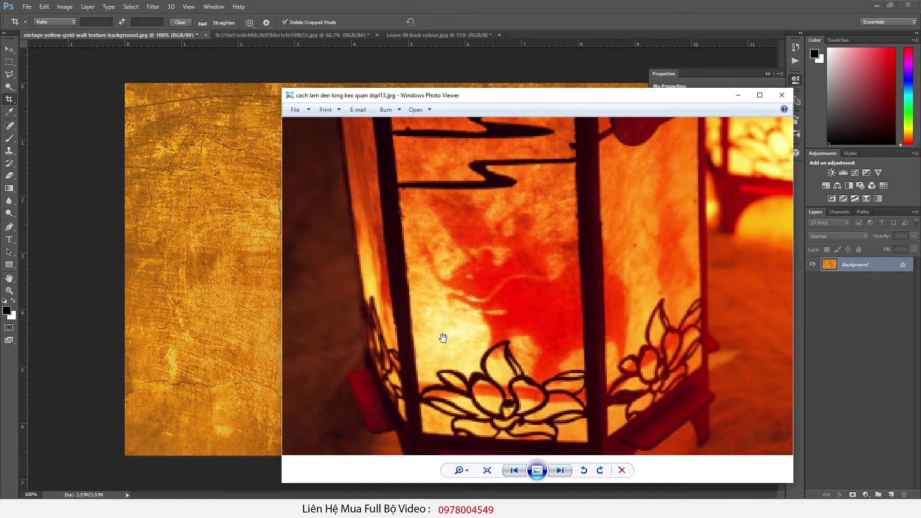
scroll(443, 333, "up", 1)
scroll(443, 333, "down", 1)
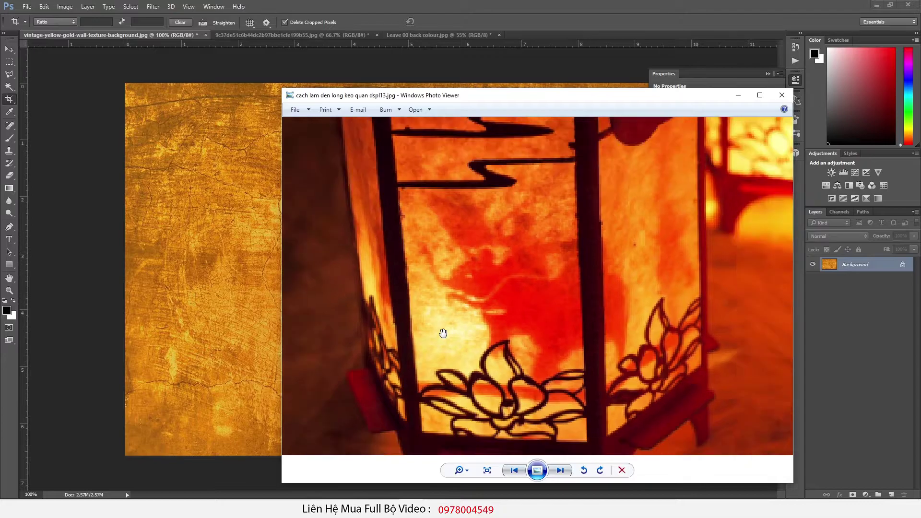
Copy the yellow-gold texture into the red texture document as a new layer and minimise the yellow-gold image's window
left_click(388, 5)
left_click(288, 35)
left_click(110, 35)
left_click_drag(111, 35, 528, 238)
key("v")
left_click_drag(551, 288, 264, 259)
left_click_drag(477, 239, 71, 238)
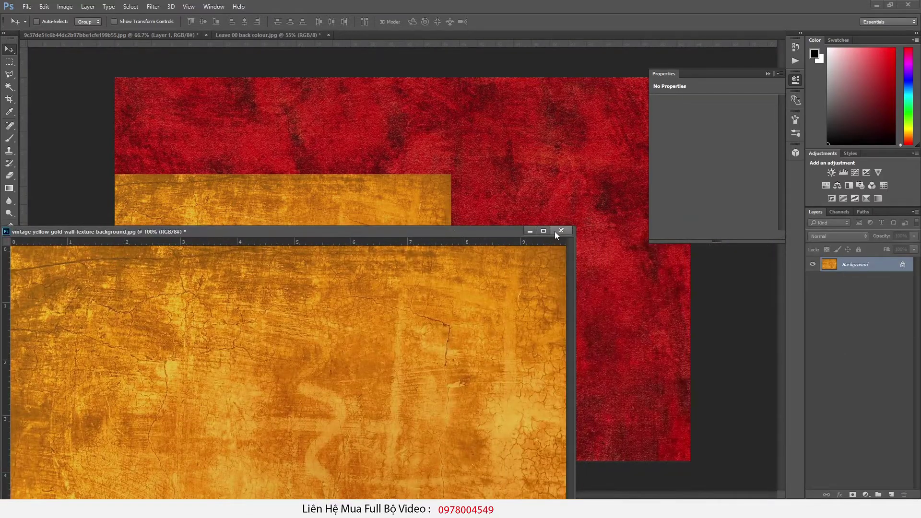
left_click(531, 232)
Move the yellow-gold layer to the canvas corner and scale it to about 155% wide and 156% high, covering the red texture
left_click_drag(296, 202, 304, 109)
key("ctrl+t")
left_click_drag(485, 326, 688, 465)
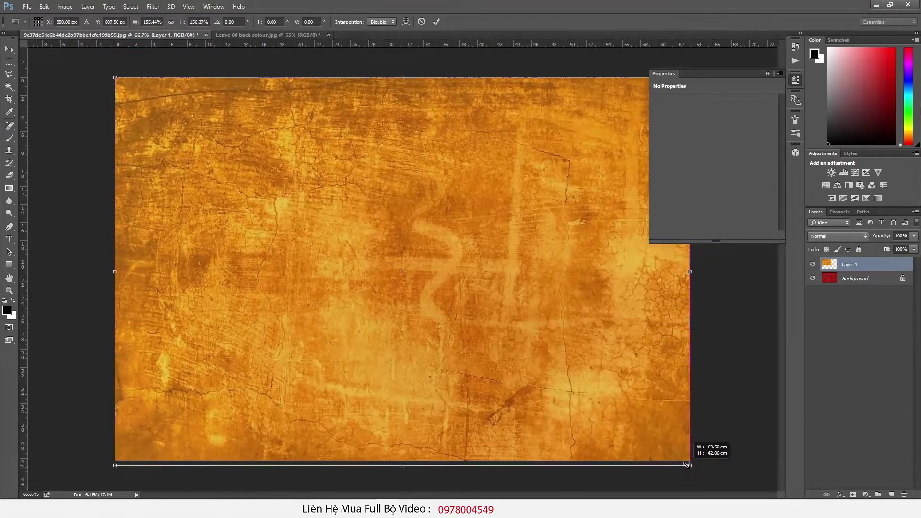
key("Return")
Select the leaf image's whole canvas and open "A+Academy Vet ban (105).jpg" from folder Map vet ban in Photoshop
left_click(266, 35)
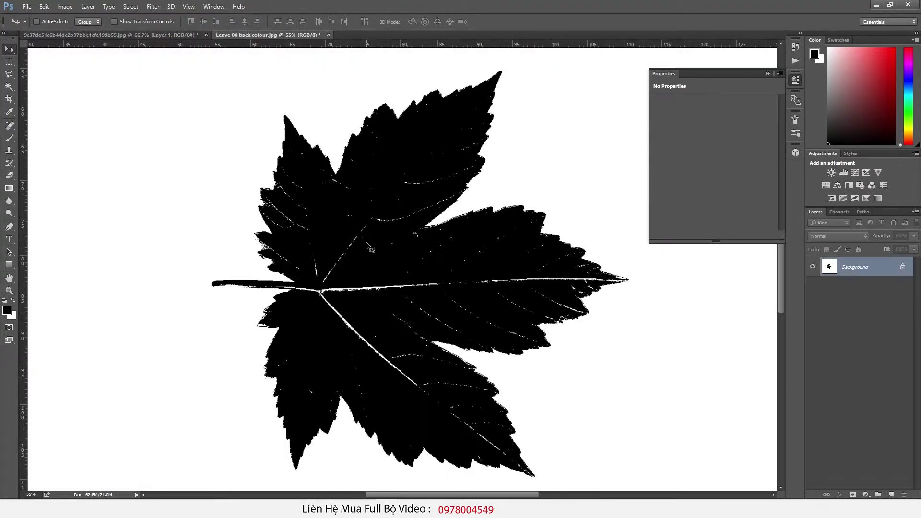
key("ctrl+0")
key("ctrl+a")
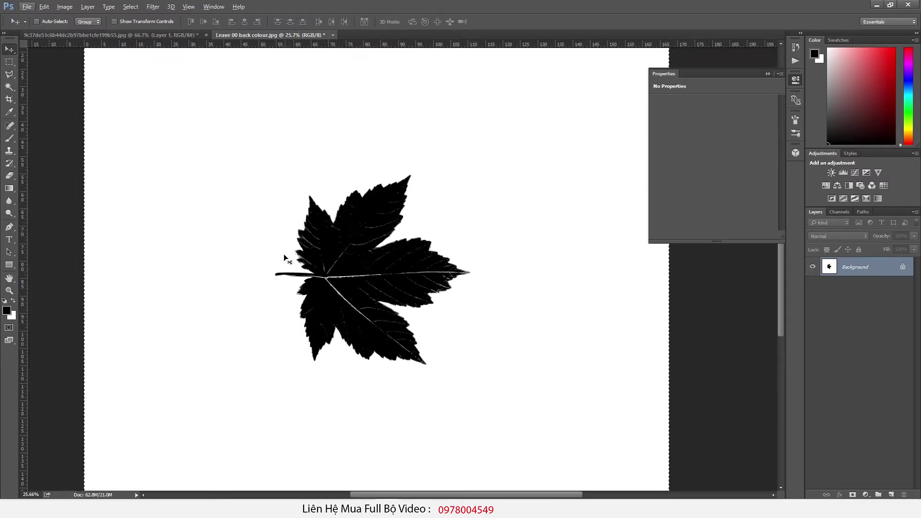
key("alt+Tab")
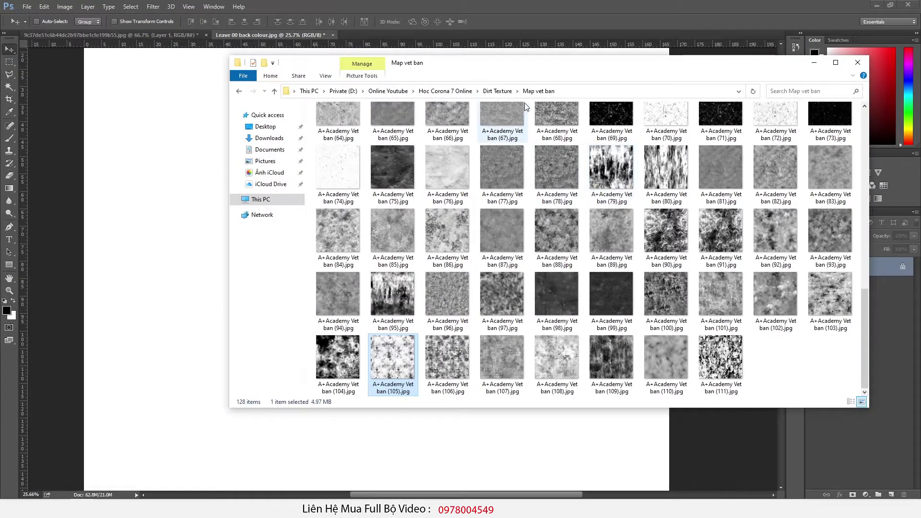
right_click(384, 359)
mouse_move(454, 199)
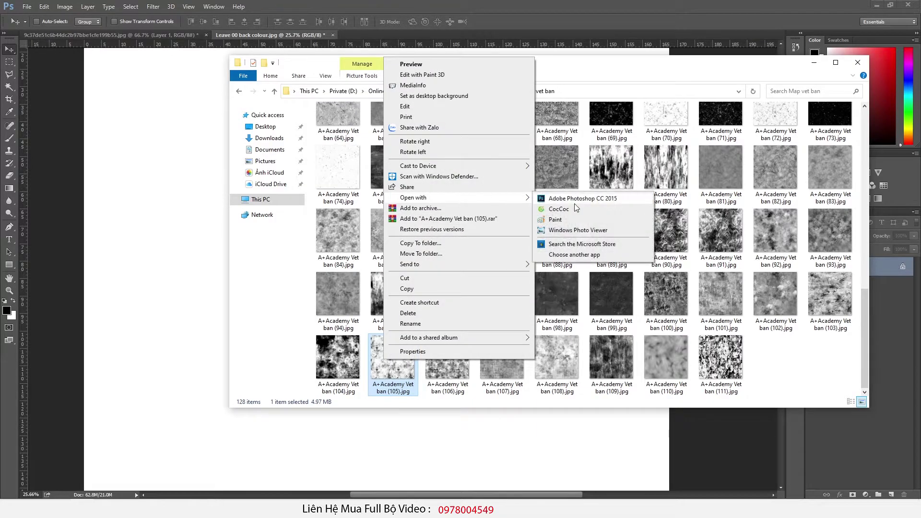
left_click(578, 204)
Bring the grunge texture into the leaf image as a new layer and set its blend mode to Darken
left_click_drag(376, 35, 528, 165)
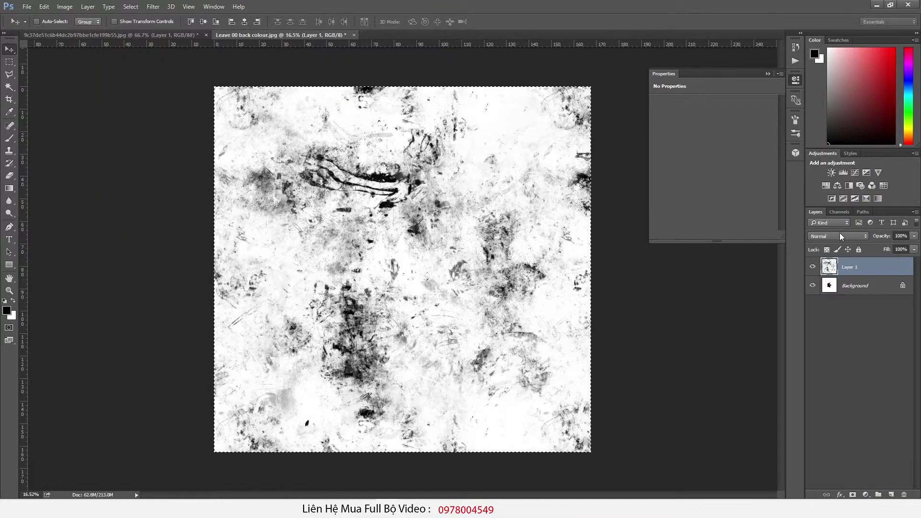
left_click(839, 236)
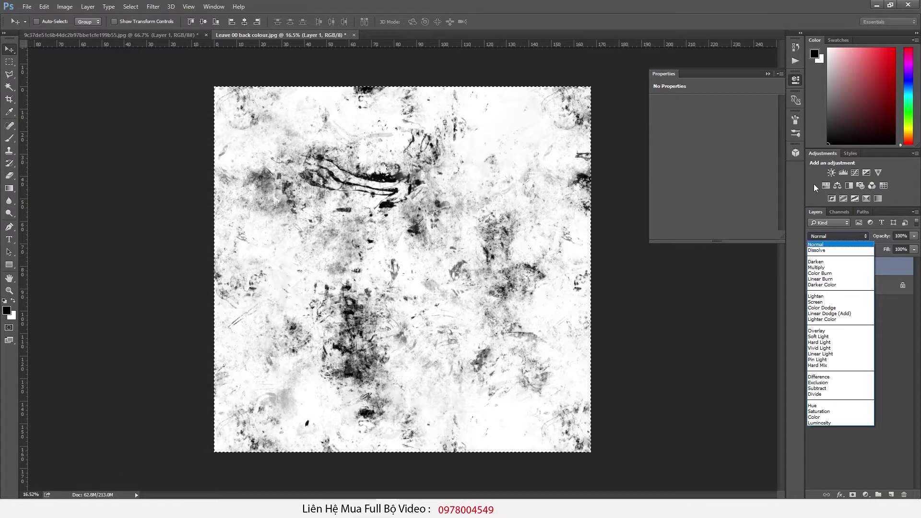
left_click(817, 262)
scroll(392, 307, "up", 2, "alt")
scroll(392, 308, "down", 1, "alt")
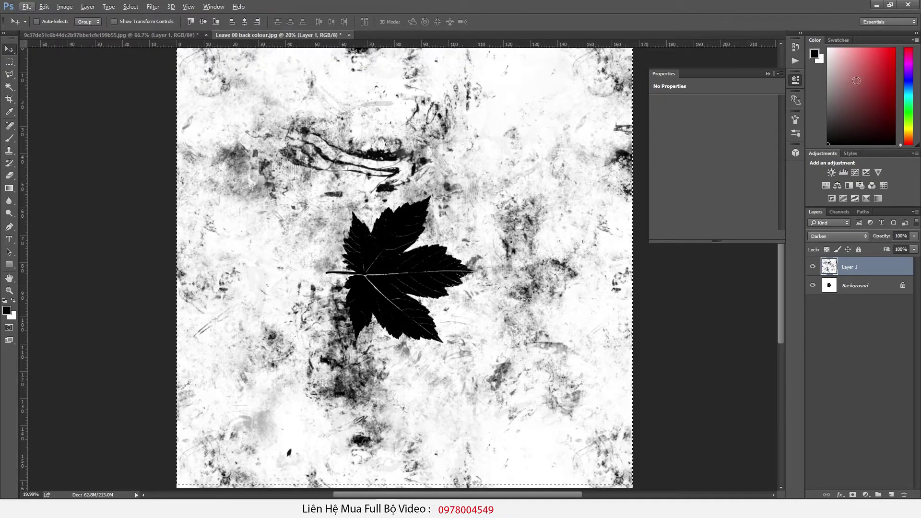
Select the grunge layer together with the leaf background and merge them into one layer
left_click(768, 74)
scroll(411, 217, "down", 1, "alt")
left_click(825, 289, "ctrl")
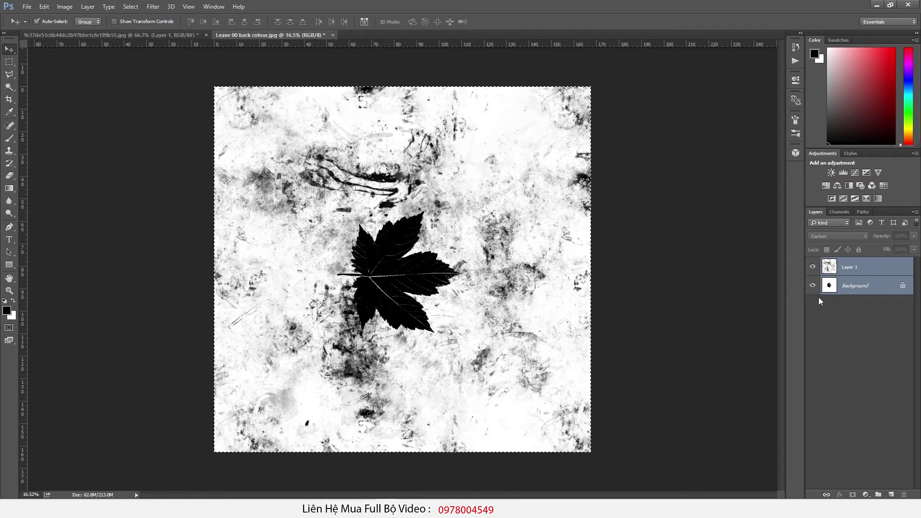
key("ctrl+e")
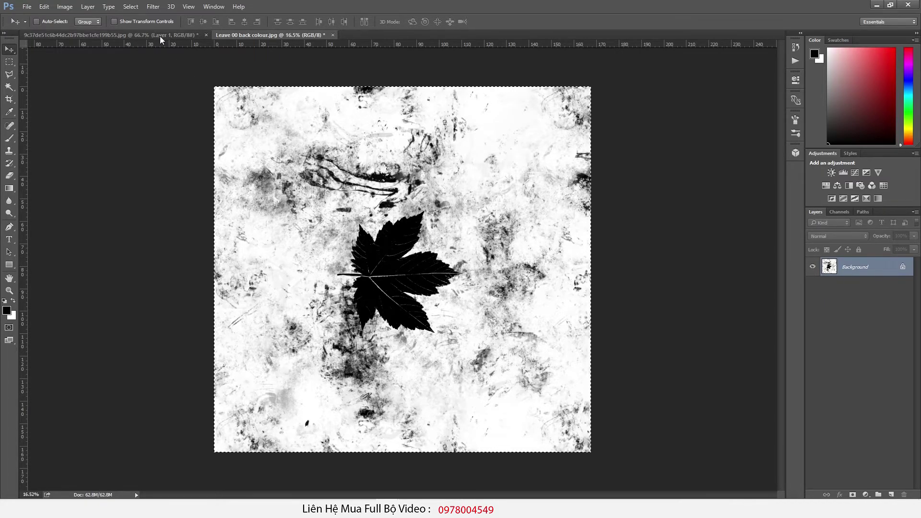
Add a layer mask to the gold layer in the red texture document and paste the merged leaf-grunge image into it
left_click(110, 35)
left_click(853, 495)
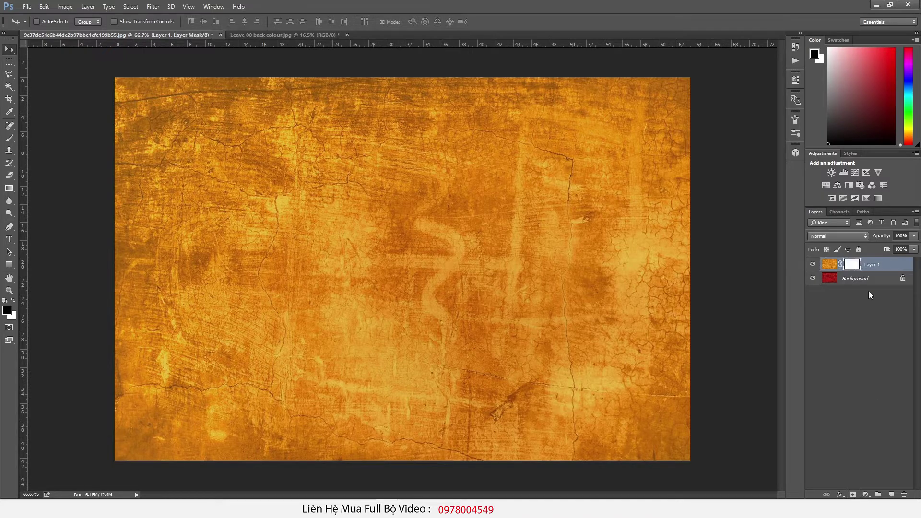
left_click(855, 272, "alt")
key("ctrl+v")
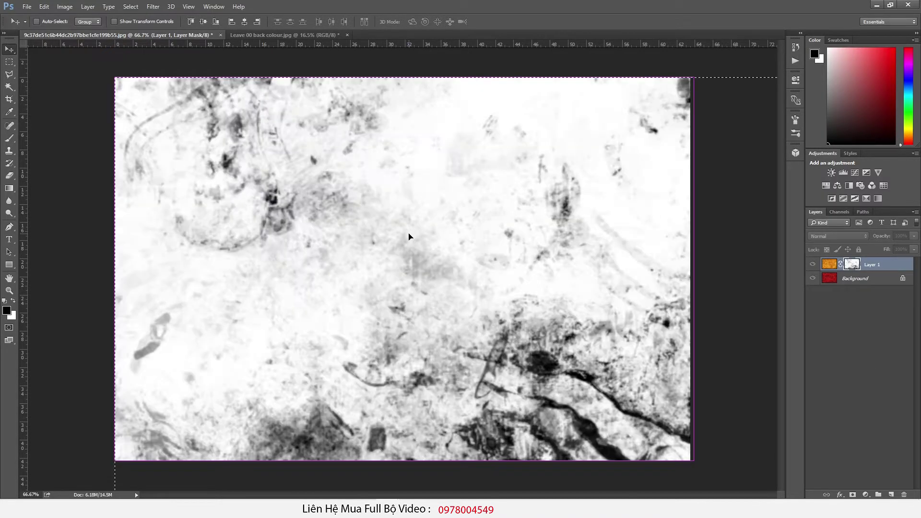
Scale down the pasted mask image, rotate it so the leaf stands upright, and stretch it to cover the canvas with the leaf centred
scroll(276, 231, "down", 6, "alt")
key("ctrl+t")
left_click_drag(573, 448, 449, 306)
scroll(581, 373, "up", 3, "alt")
left_click_drag(580, 372, 513, 137, "shift")
left_click_drag(496, 283, 516, 282)
left_click_drag(324, 282, 290, 280)
scroll(402, 268, "up", 1, "alt")
left_click_drag(405, 448, 407, 426)
left_click_drag(405, 126, 405, 97)
left_click_drag(253, 261, 214, 262)
left_click_drag(558, 262, 593, 261)
key("Return")
scroll(402, 270, "up", 2, "alt")
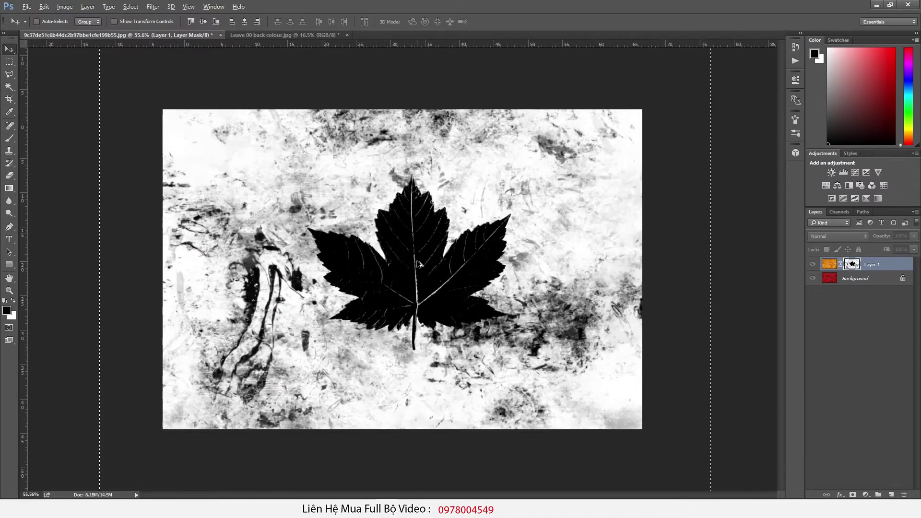
Invert the gold layer's mask and merge the layer down into the red background
left_click(838, 265)
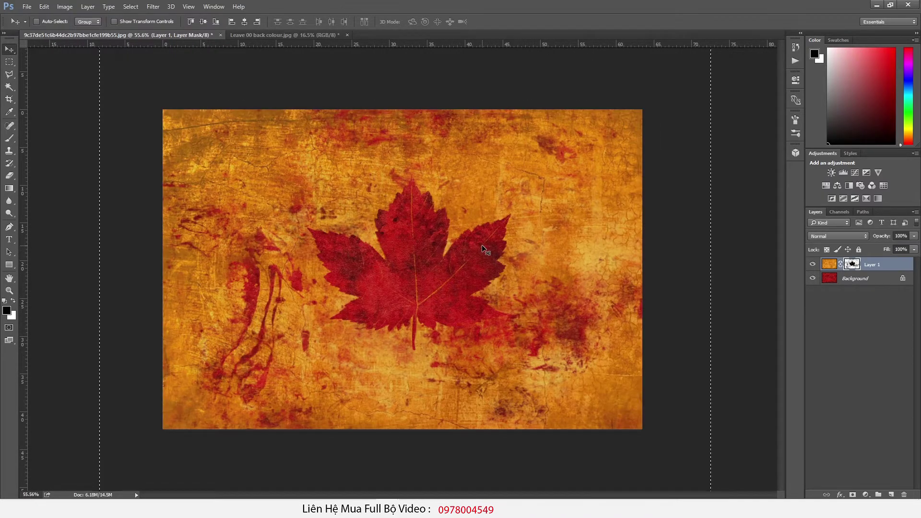
left_click(853, 266, "alt")
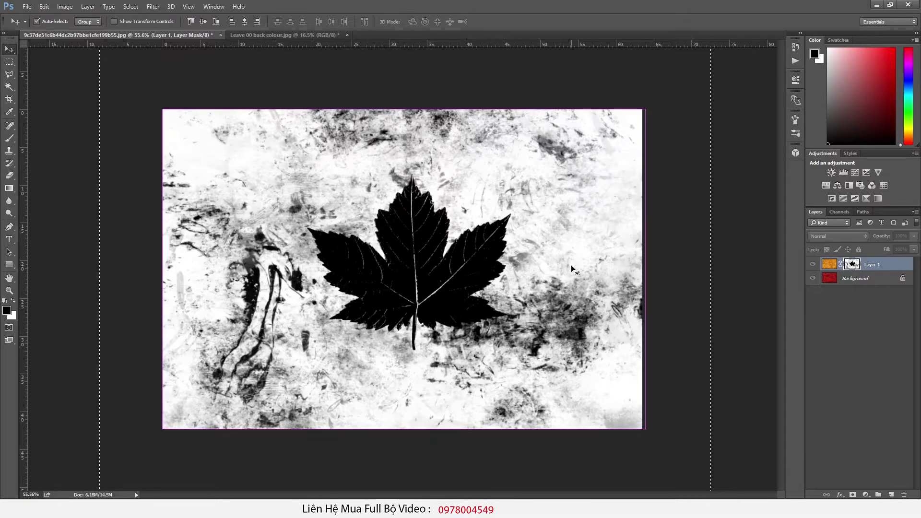
key("ctrl+i")
left_click(852, 265, "alt")
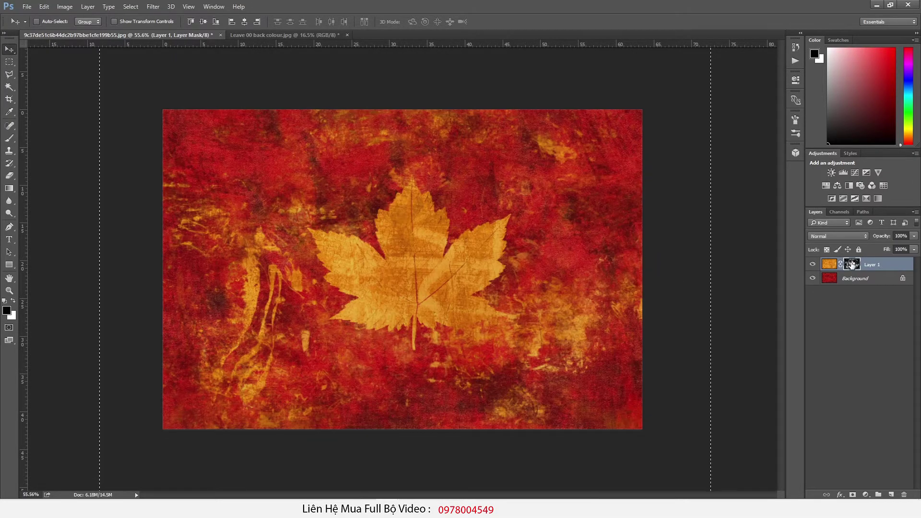
scroll(402, 267, "up", 2, "alt")
key("ctrl+e")
scroll(394, 211, "down", 1, "alt")
scroll(394, 211, "up", 1, "alt")
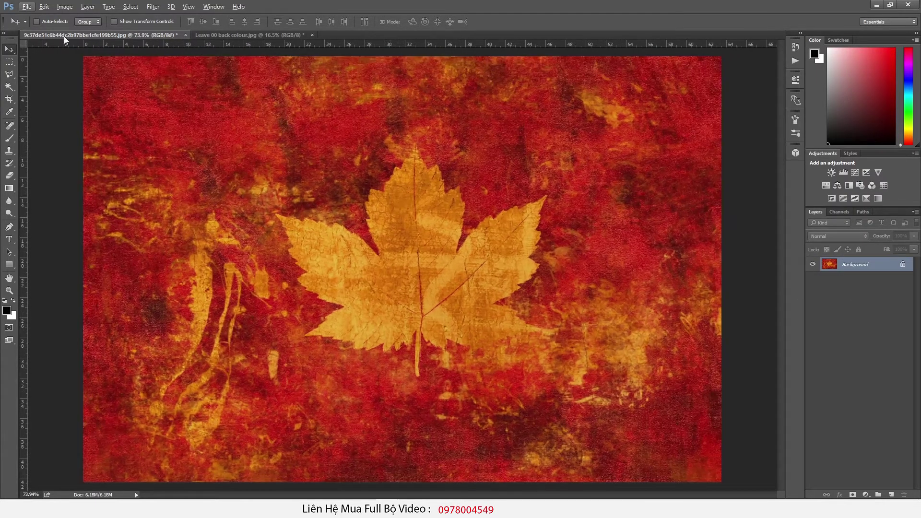
Save the merged texture as a copy named Leaf_B85.jpg in the B85 folder with JPEG quality 12 Maximum
left_click(27, 6)
left_click(49, 112)
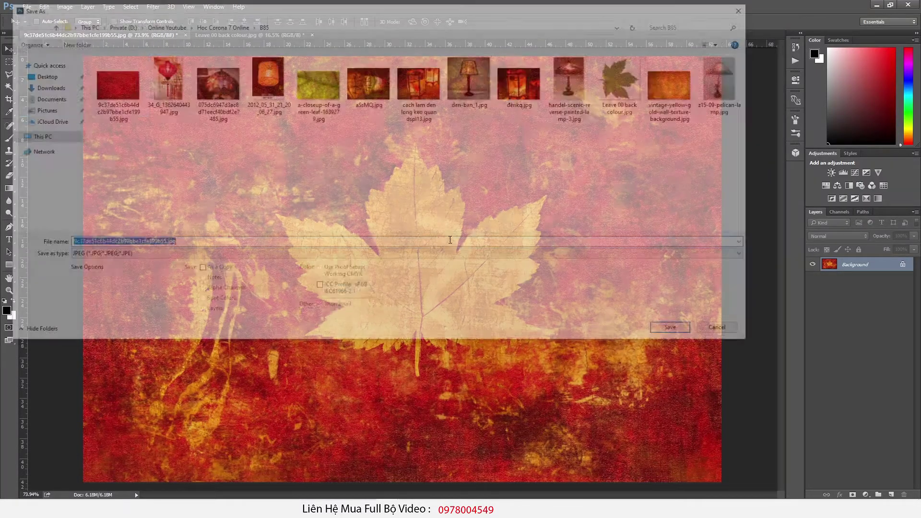
type("Lead")
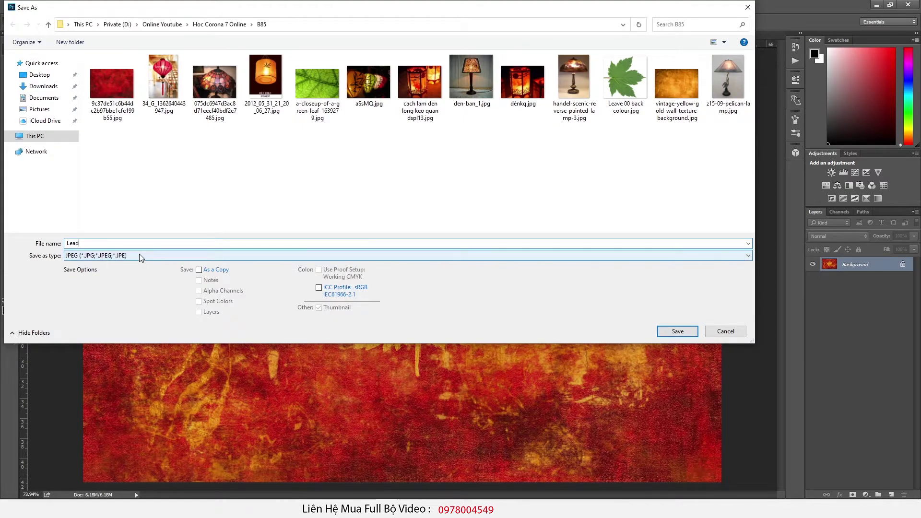
key("Return")
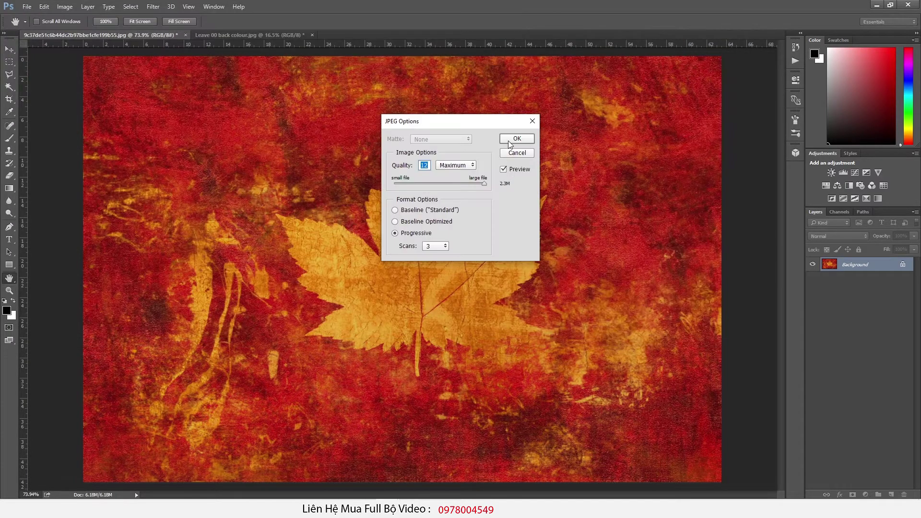
key("Return")
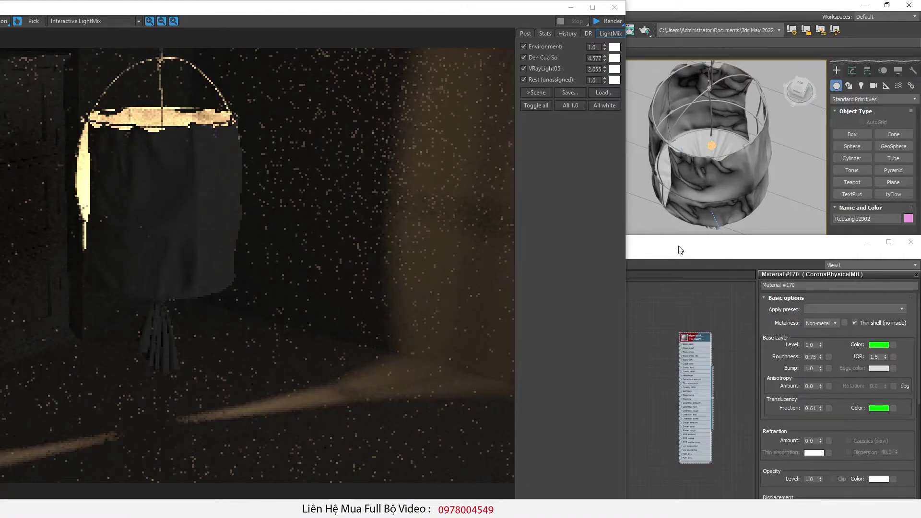
In the 3ds Max Slate Material Editor, create a CoronaBitmap node and load Leaf_B85.jpg from the B85 folder into it
key("m")
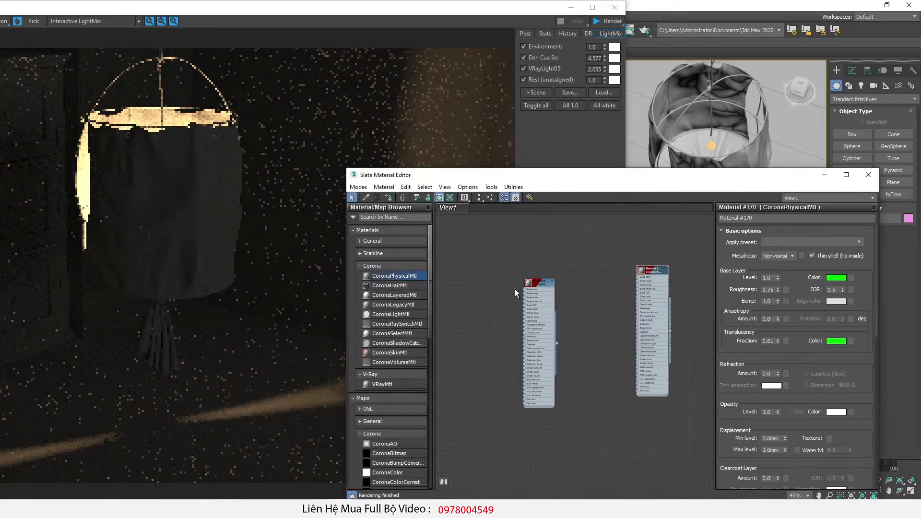
left_click_drag(380, 454, 485, 296)
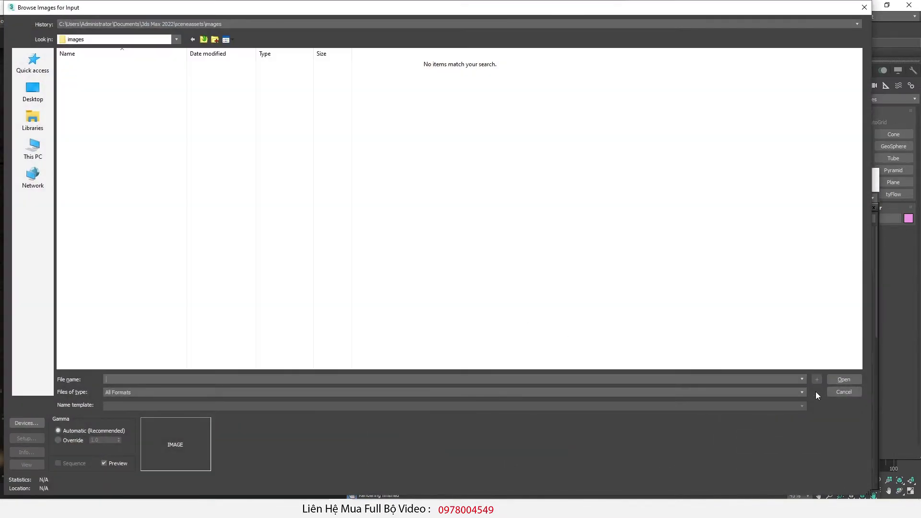
left_click(844, 393)
double_click(499, 291)
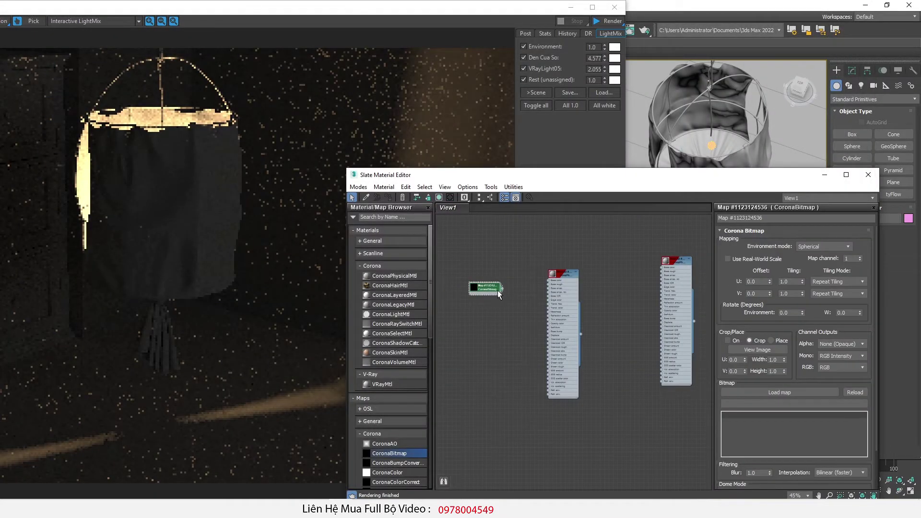
left_click(50, 493)
left_click_drag(49, 216, 788, 393)
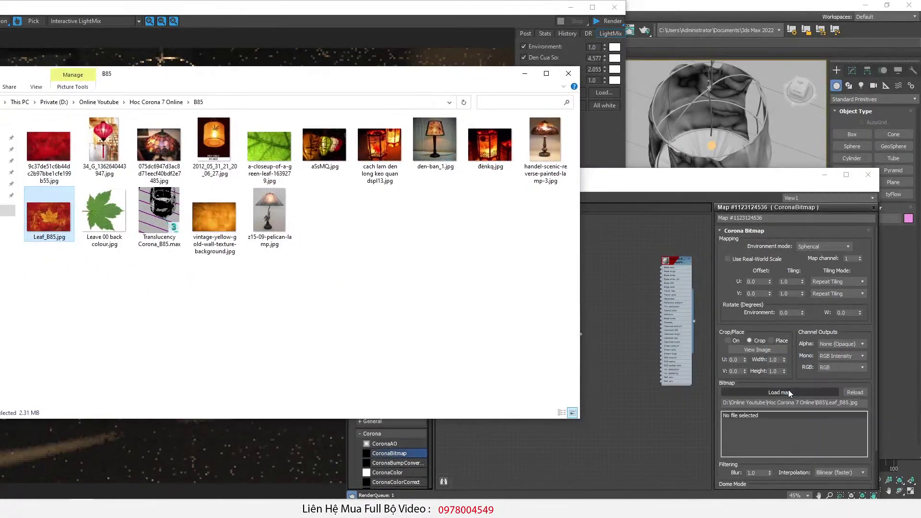
Connect the leaf bitmap to the Base color of Material #171 and open that material's parameters
scroll(523, 303, "up", 5)
left_click_drag(552, 271, 555, 261)
double_click(594, 245)
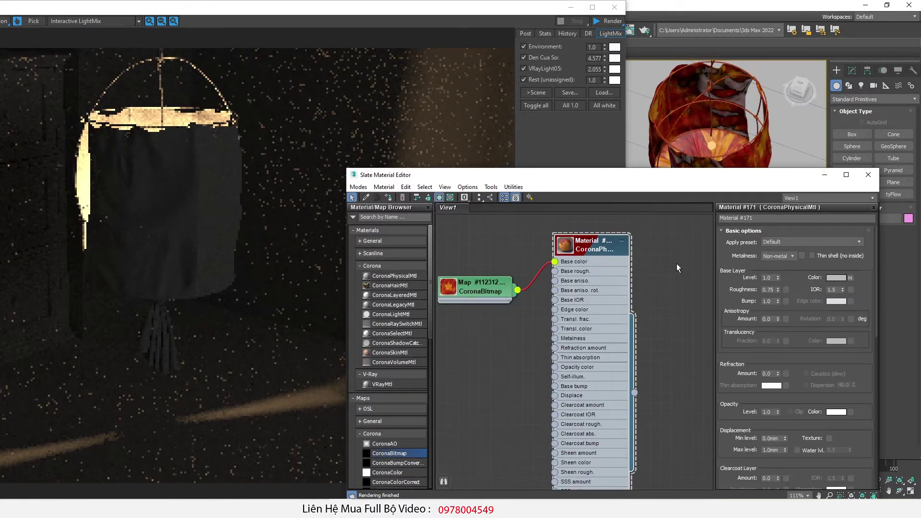
Enable Thin shell (no inside) on Material #171 and assign the leaf bitmap to its Translucency color as an instance
left_click(824, 257)
scroll(523, 298, "up", 1)
scroll(523, 297, "down", 1)
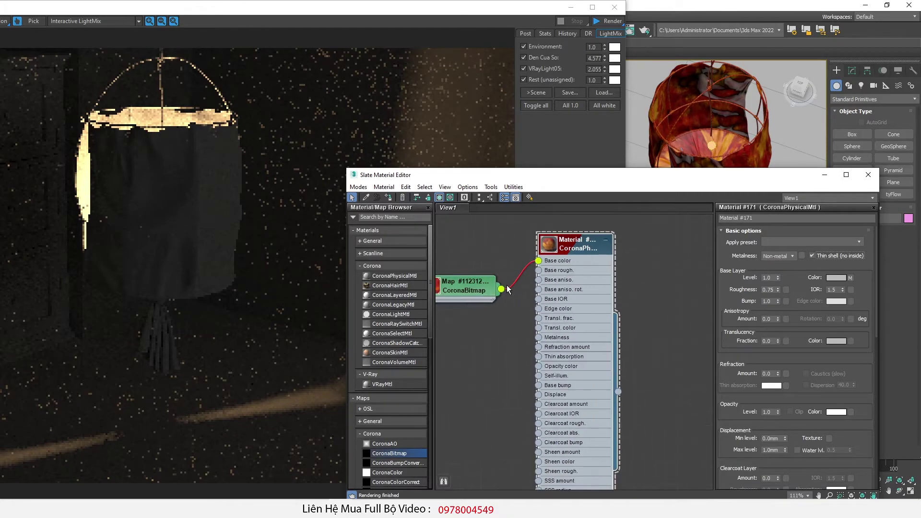
left_click_drag(501, 289, 851, 342)
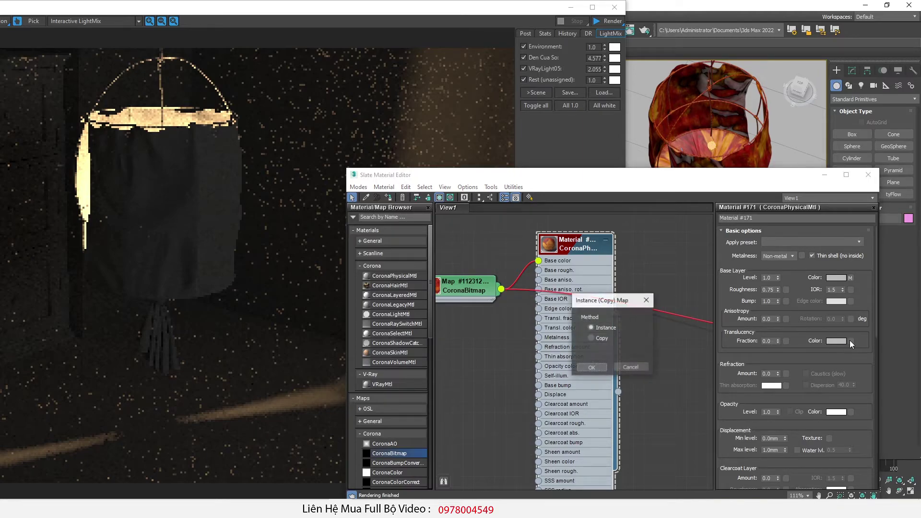
left_click(592, 370)
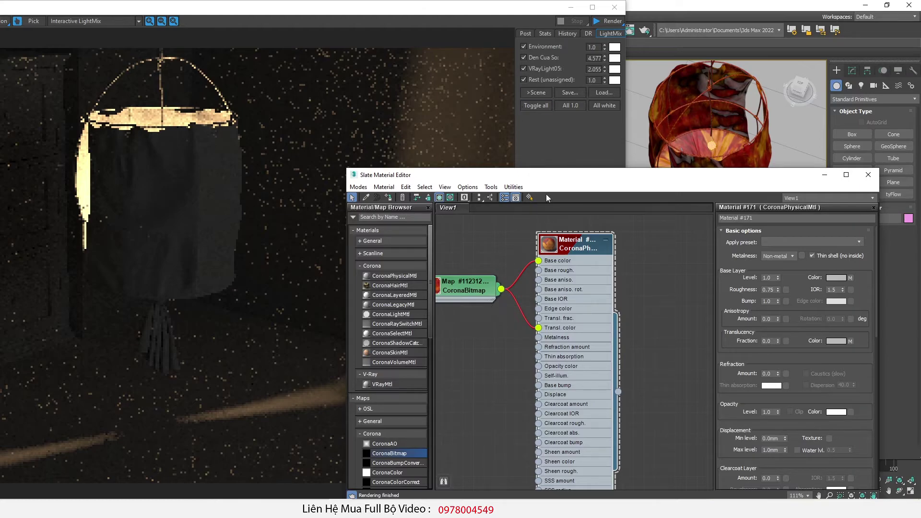
Adjust the leaf bitmap's mapping to offset U -0.79, V -0.3, tiling U 0.35, V 0.71 and environment rotation -284.4
double_click(464, 291)
left_click_drag(344, 9, 281, 322)
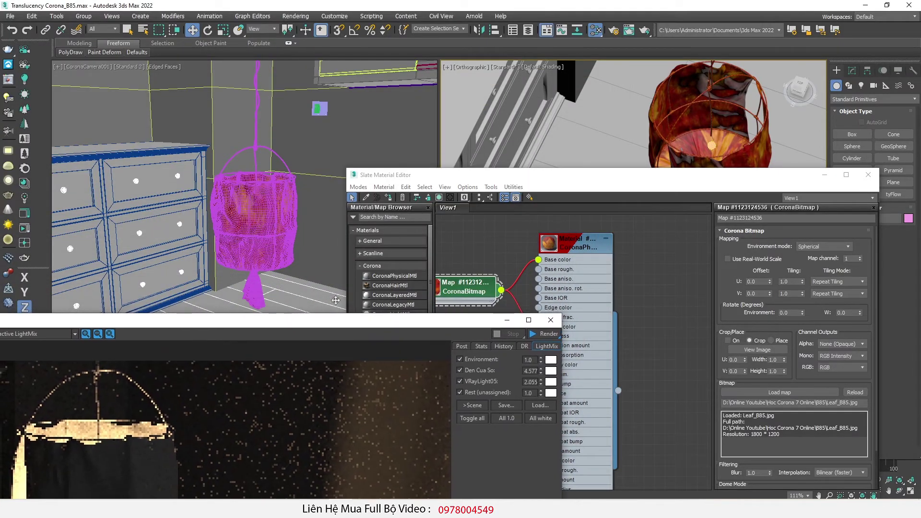
left_click(466, 288)
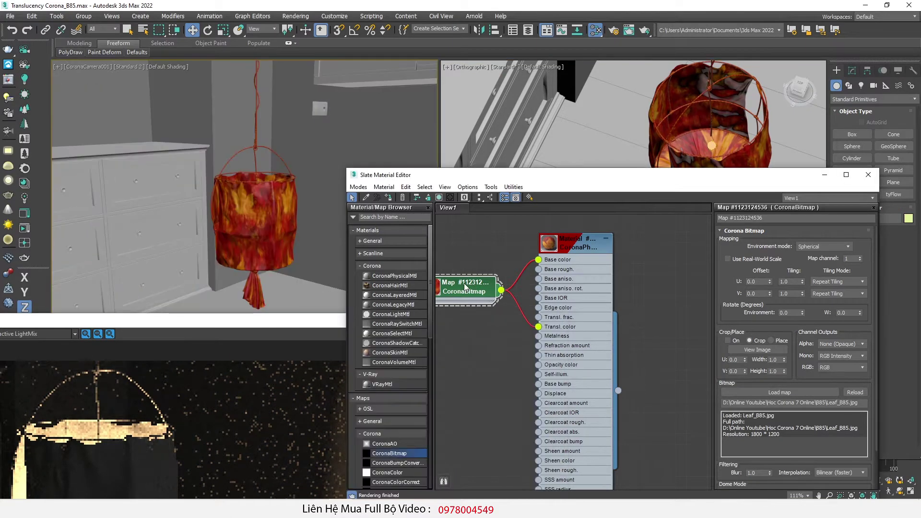
double_click(790, 282)
key("Tab")
type("0")
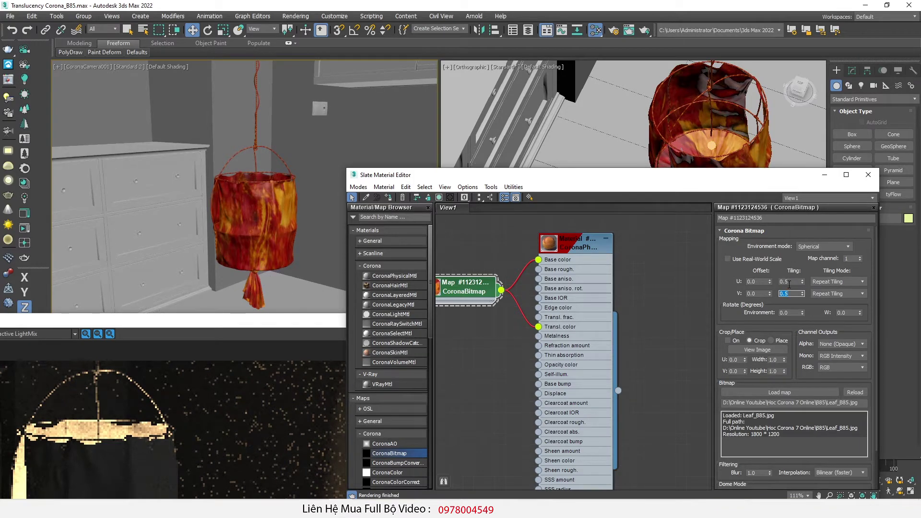
double_click(757, 294)
left_click_drag(770, 294, 761, 319)
mouse_move(803, 284)
left_mouse_down()
mouse_move(796, 291)
mouse_move(802, 300)
mouse_move(803, 289)
left_mouse_up()
Bring the frame buffer back up over the viewport and start rendering the lantern
left_click_drag(272, 321, 307, 65)
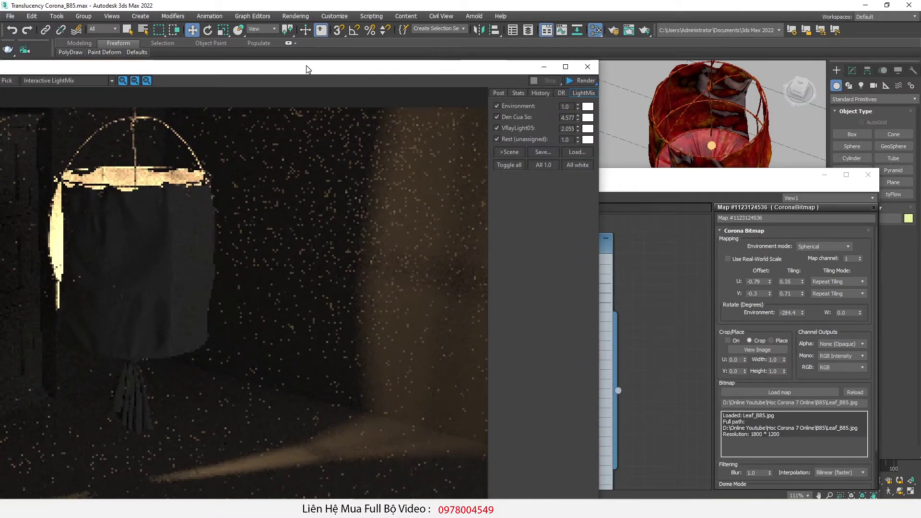
left_click(581, 81)
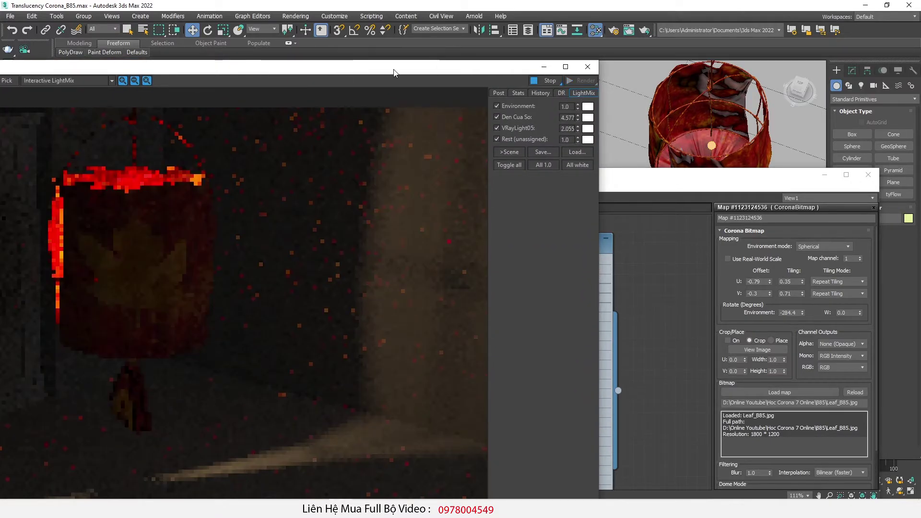
left_click_drag(509, 67, 483, 31)
Set the Translucency Fraction of Material #171 to 0.53
left_click(588, 268)
double_click(588, 268)
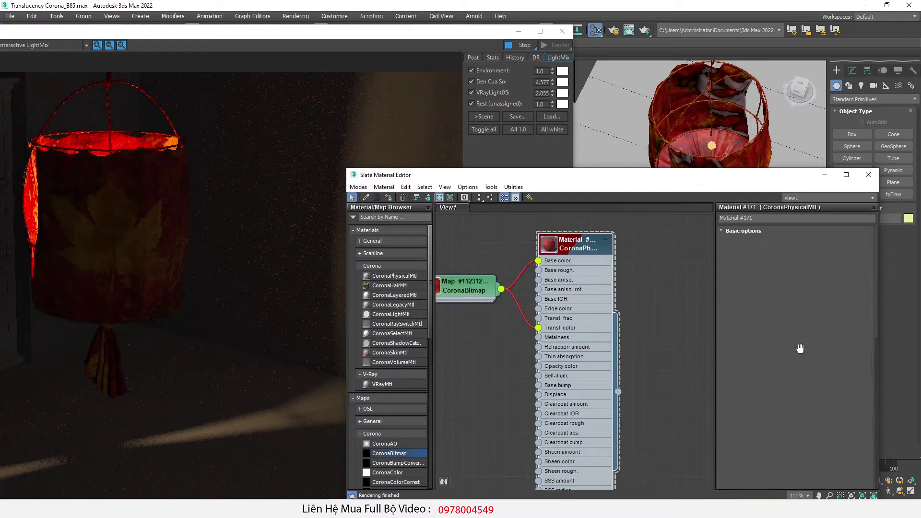
left_click_drag(777, 341, 773, 315)
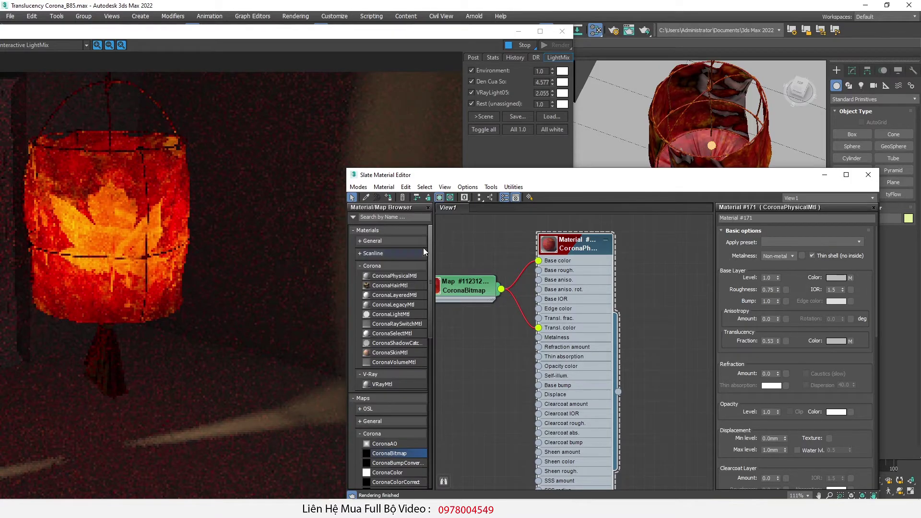
Uncover the render and examine the lantern's leaf pattern and translucent glow up close
left_click_drag(447, 179, 480, 259)
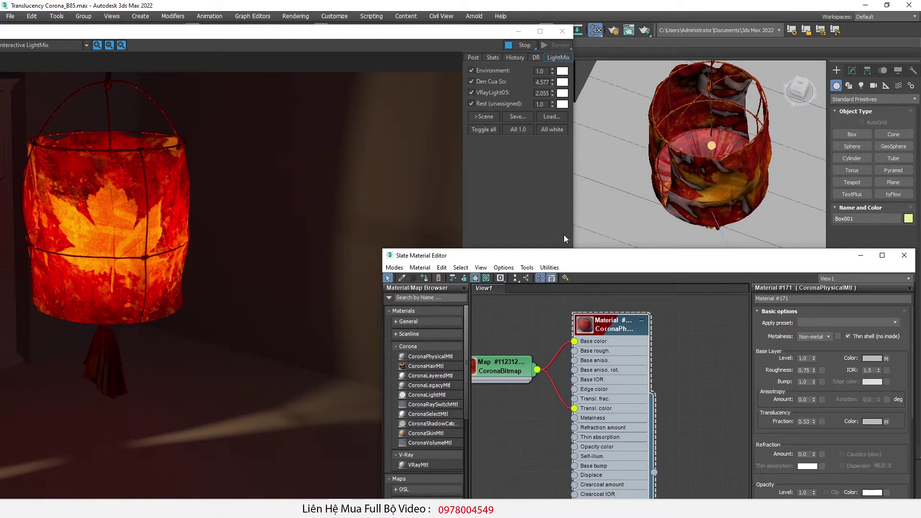
scroll(85, 189, "up", 3)
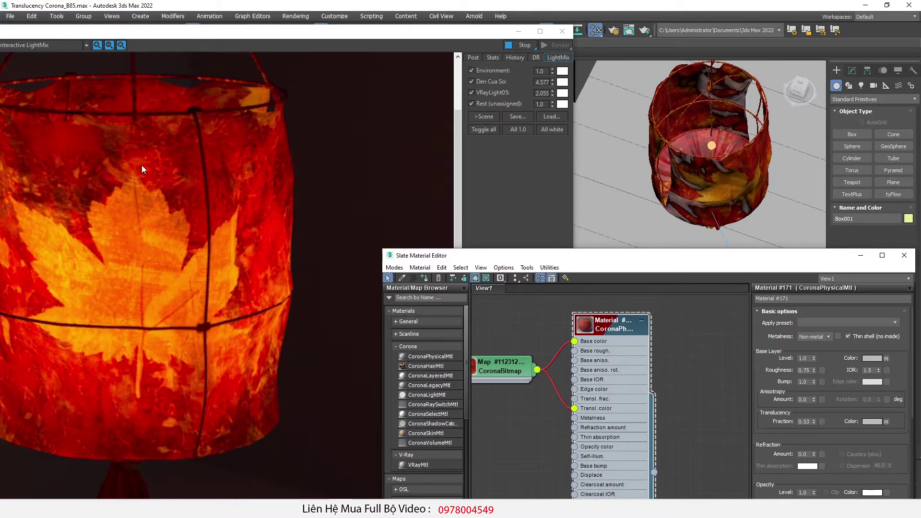
scroll(211, 197, "down", 3)
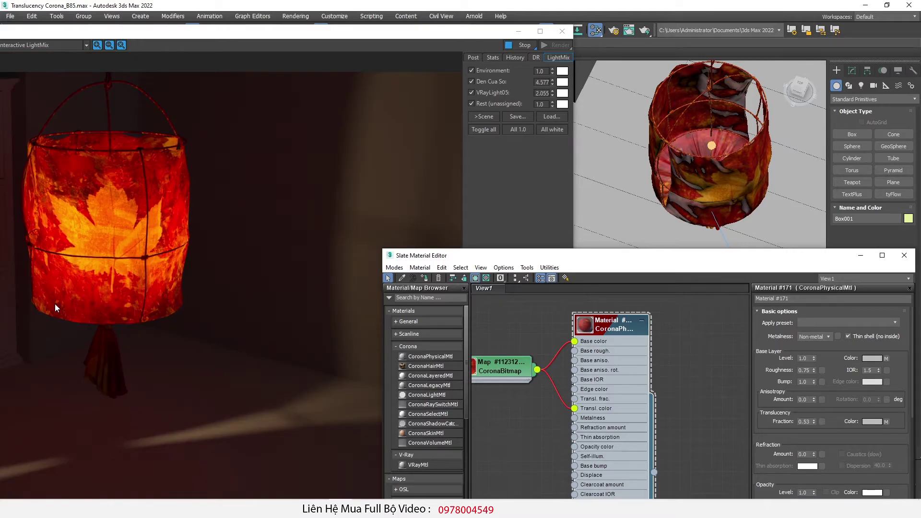
scroll(56, 304, "up", 2)
scroll(85, 179, "down", 2)
scroll(79, 182, "up", 3)
scroll(80, 182, "down", 3)
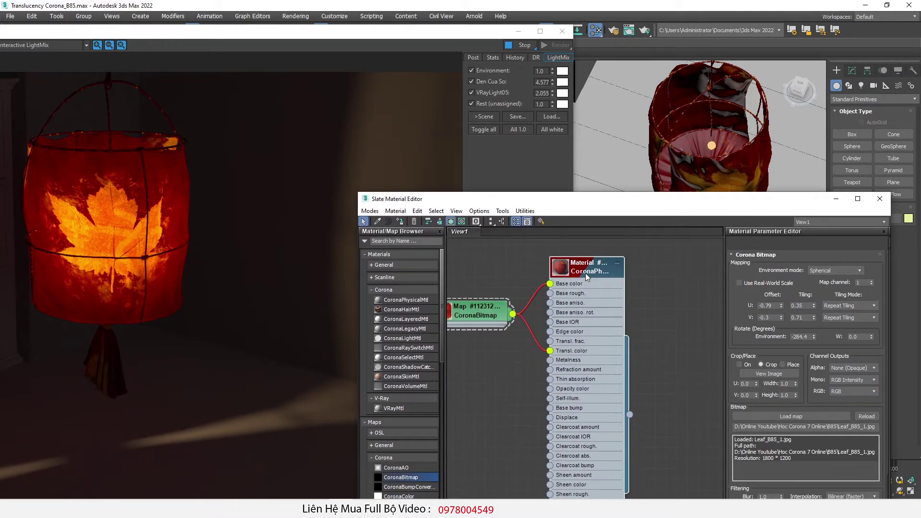
Display Material #171's parameters and inspect the glowing leaf in the updated lantern render
left_click(586, 272)
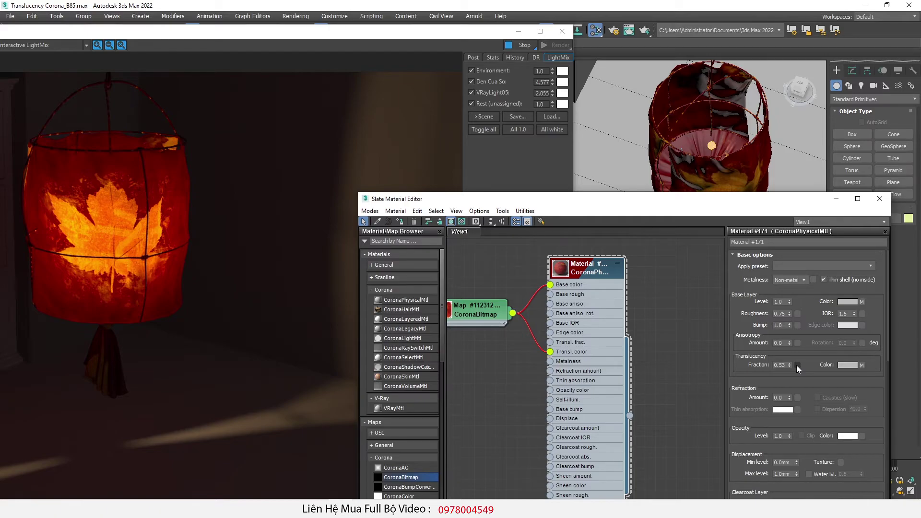
scroll(91, 226, "up", 2)
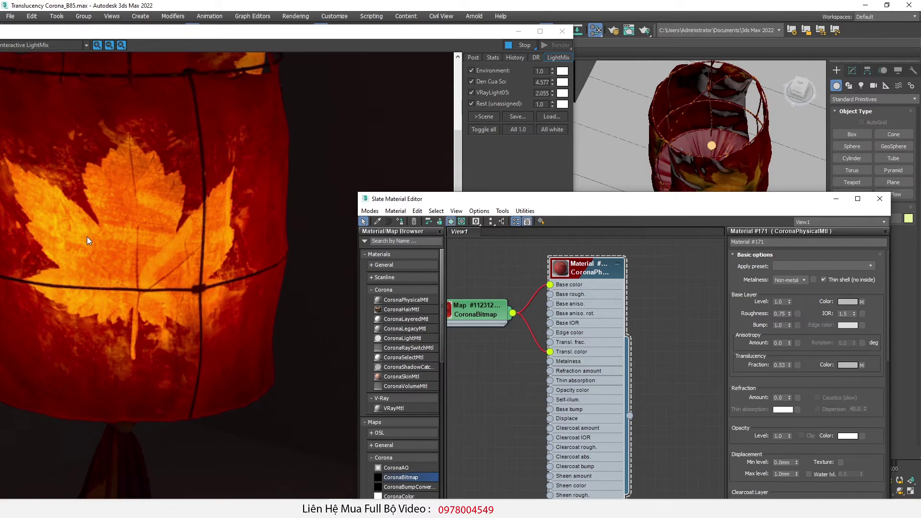
scroll(88, 237, "down", 2)
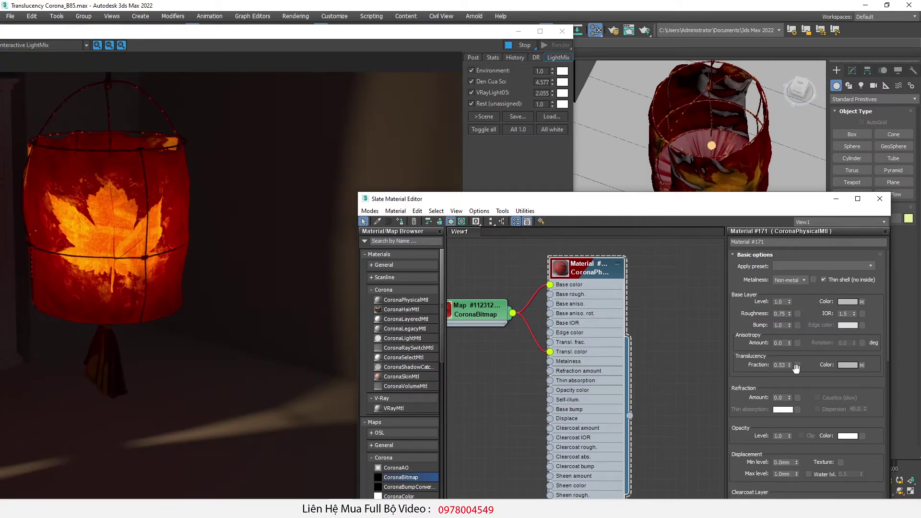
Bring Material #171's Opacity settings into view and open the Opacity Level value for editing
left_click_drag(742, 404, 739, 381)
scroll(738, 382, "down", 1)
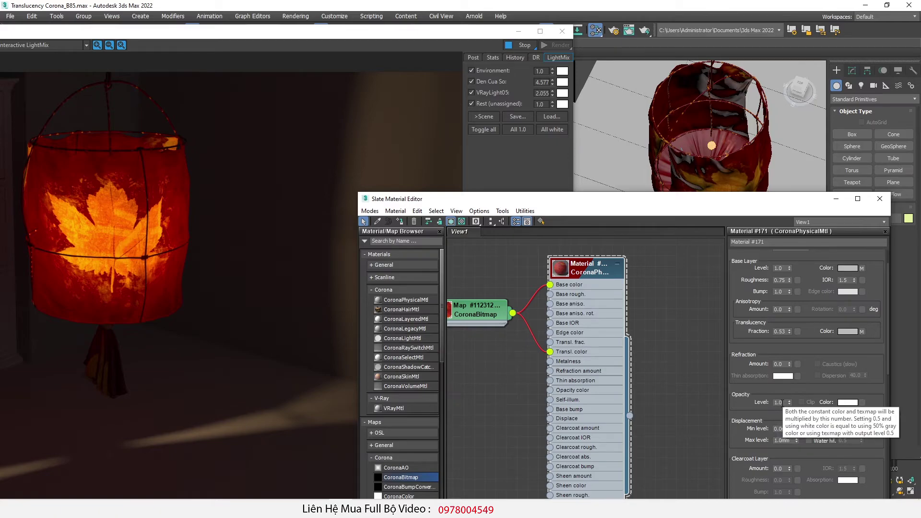
left_click(778, 403)
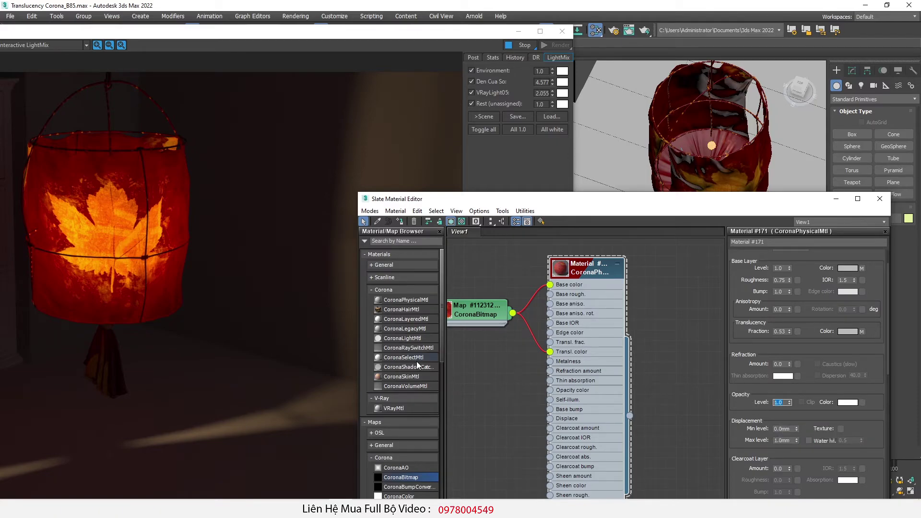
Switch to the B85 folder in File Explorer and view the reference photos aSsMQ.jpg and den-ban_1.jpg
key("alt+Tab")
left_click(385, 263)
left_click(370, 79)
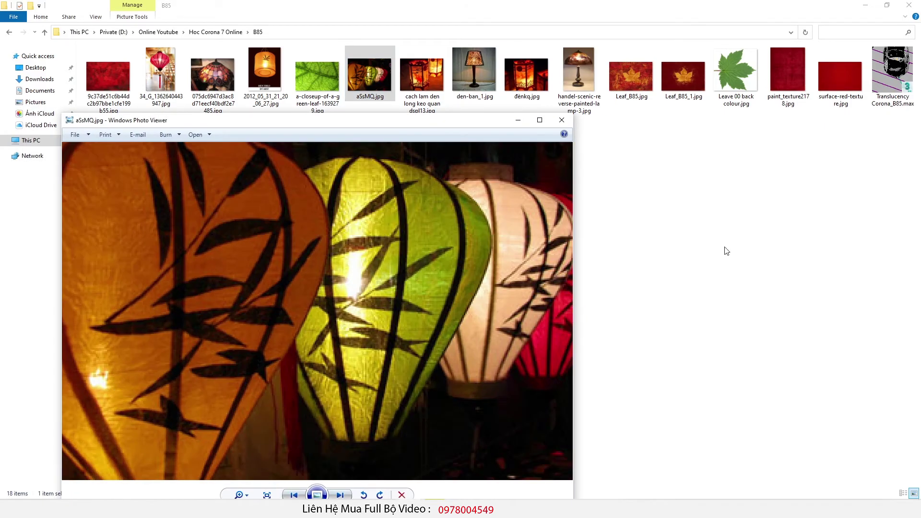
left_click(755, 239)
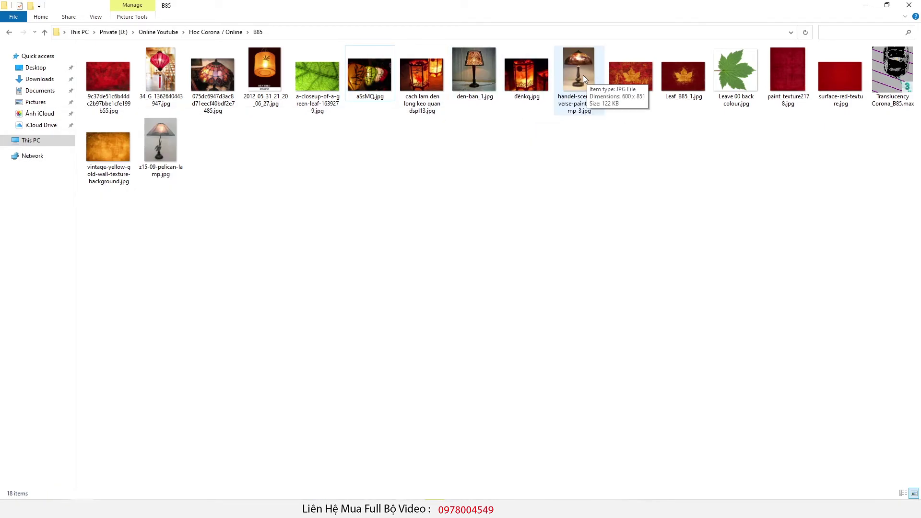
double_click(481, 65)
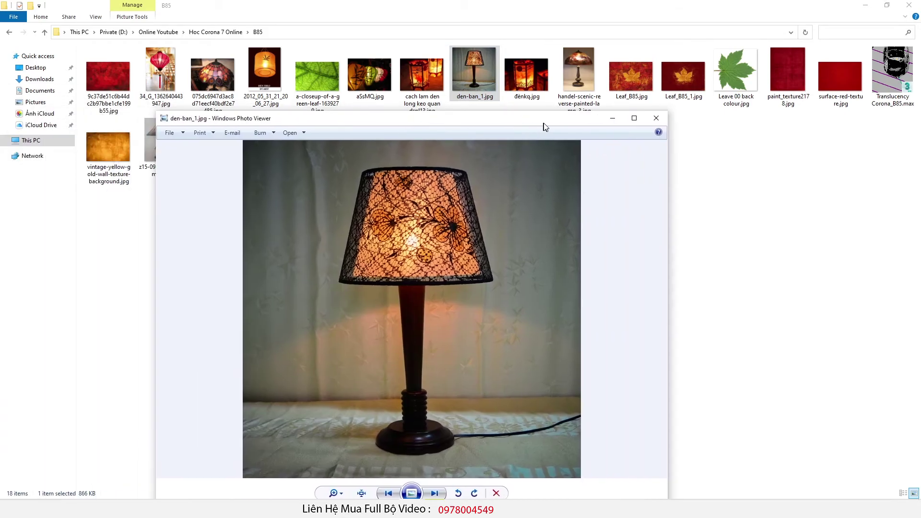
scroll(643, 228, "up", 3)
Inspect the stained-glass lampshade photo up close, view z15-09-pelican-lamp.jpg, and close both images
left_click(213, 76)
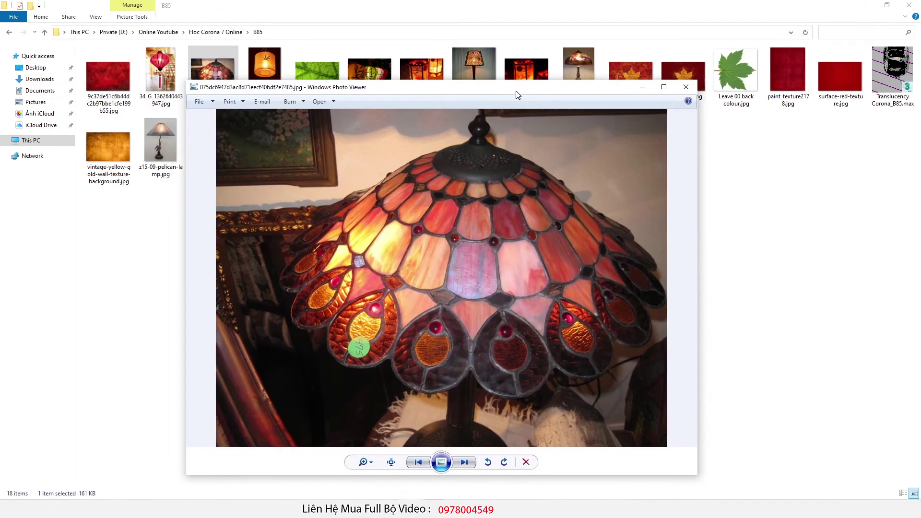
scroll(399, 265, "up", 2)
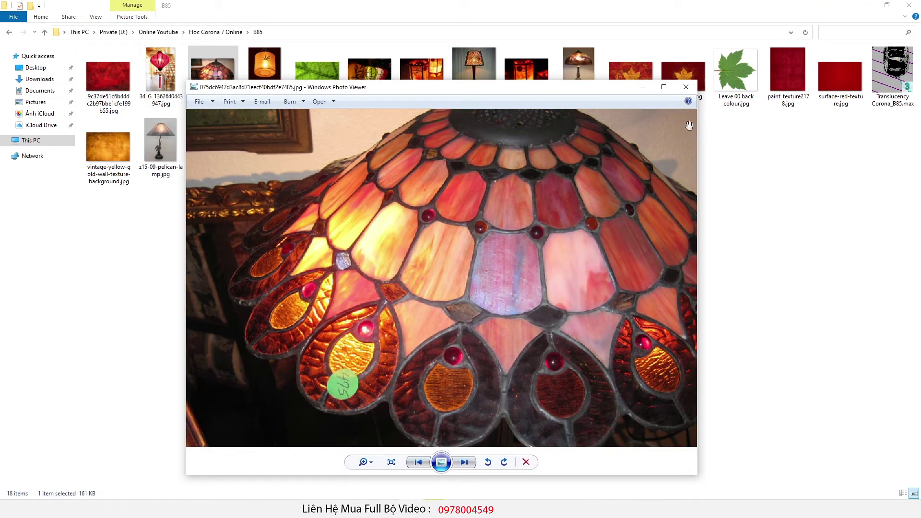
left_click(686, 87)
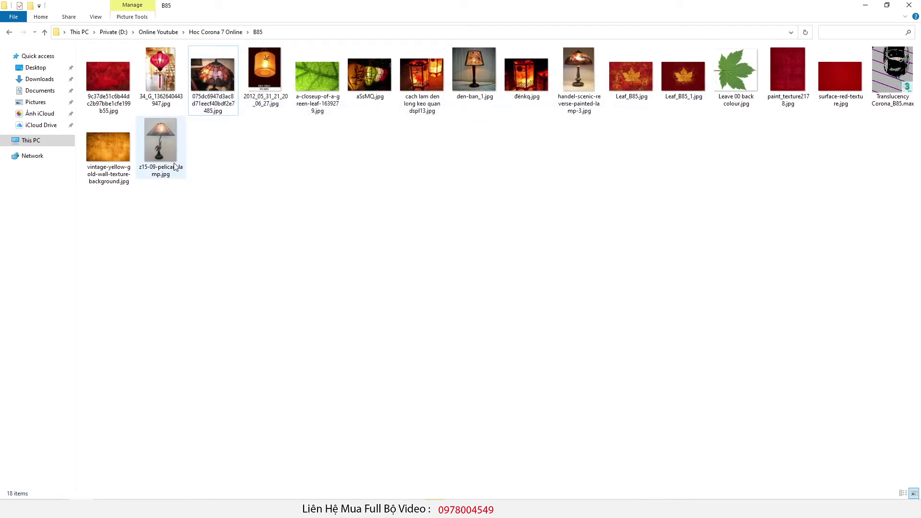
double_click(155, 145)
left_click(686, 87)
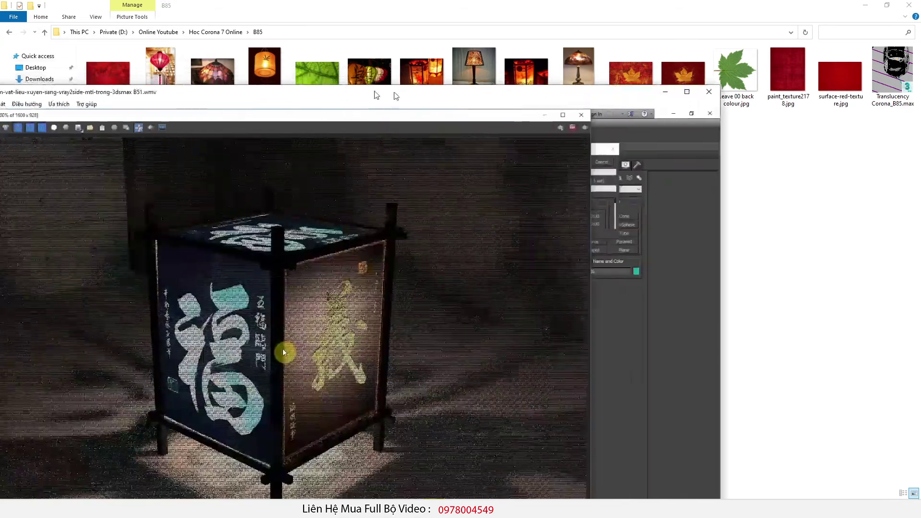
Reposition the video player showing the B51 box-lantern tutorial so that its whole frame fits on screen
left_click_drag(427, 92, 430, 48)
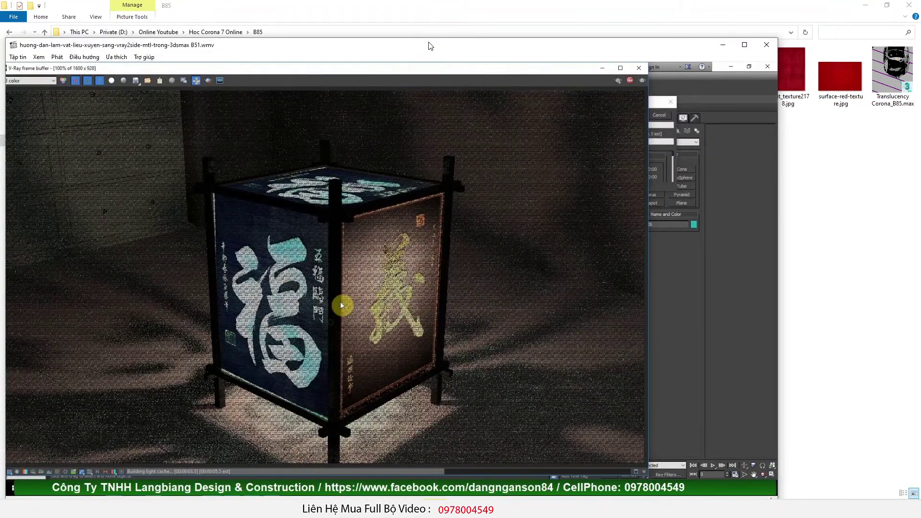
left_click_drag(429, 45, 420, 22)
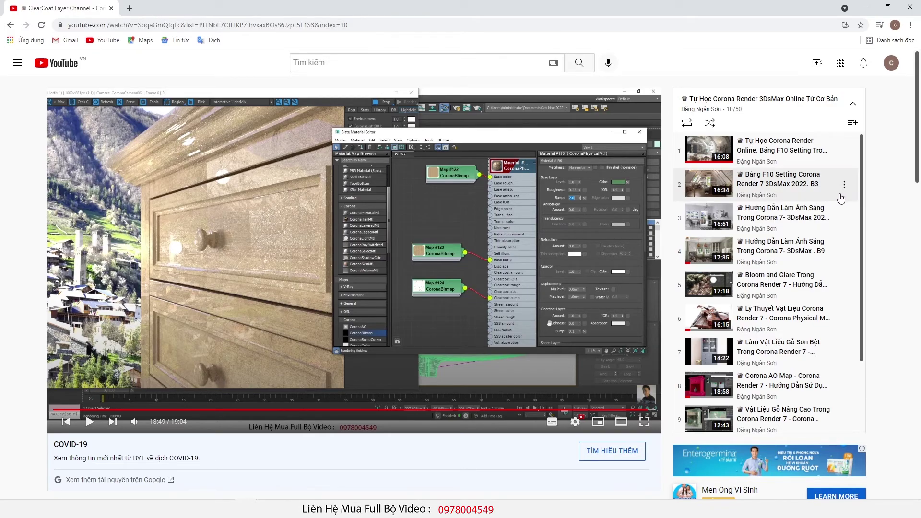
Look through the ClearCoat Layer Channel video's YouTube page, highlight the contact phone number in its description, and return to the player
scroll(904, 220, "down", 4)
scroll(905, 218, "up", 4)
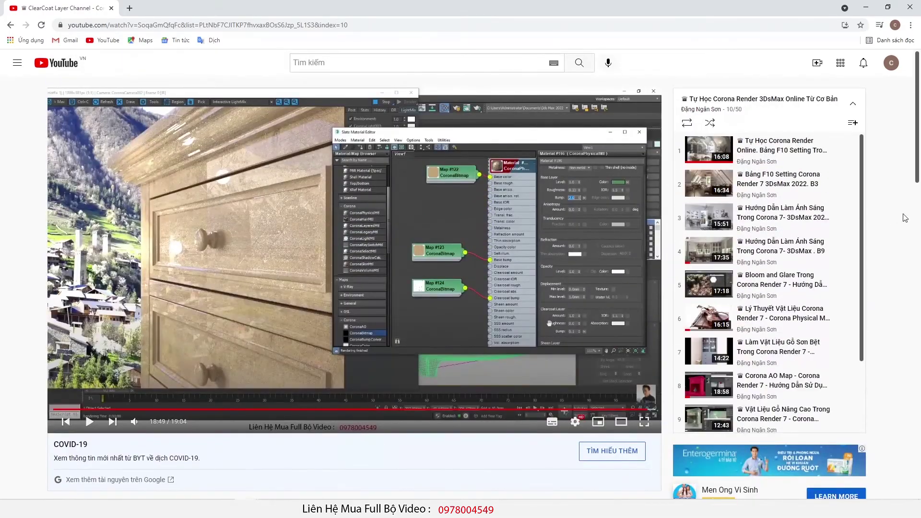
scroll(905, 217, "down", 5)
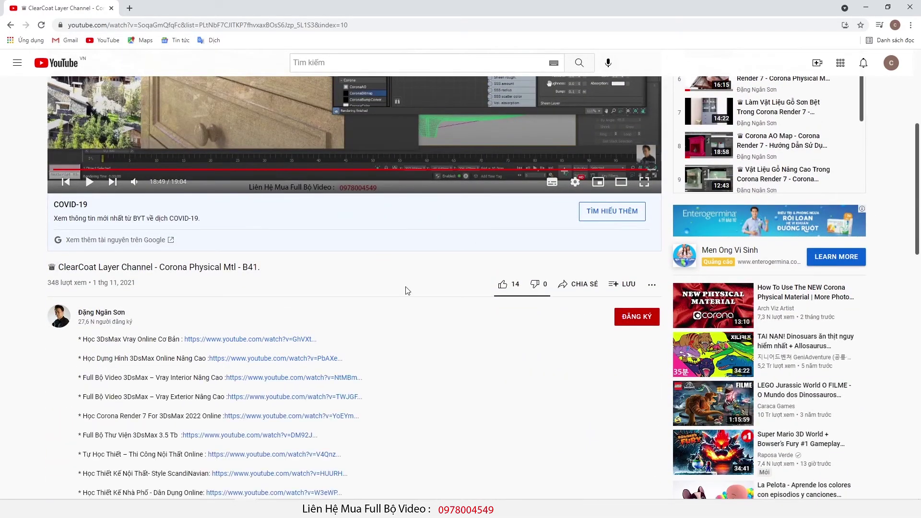
scroll(405, 291, "down", 4)
scroll(402, 291, "up", 1)
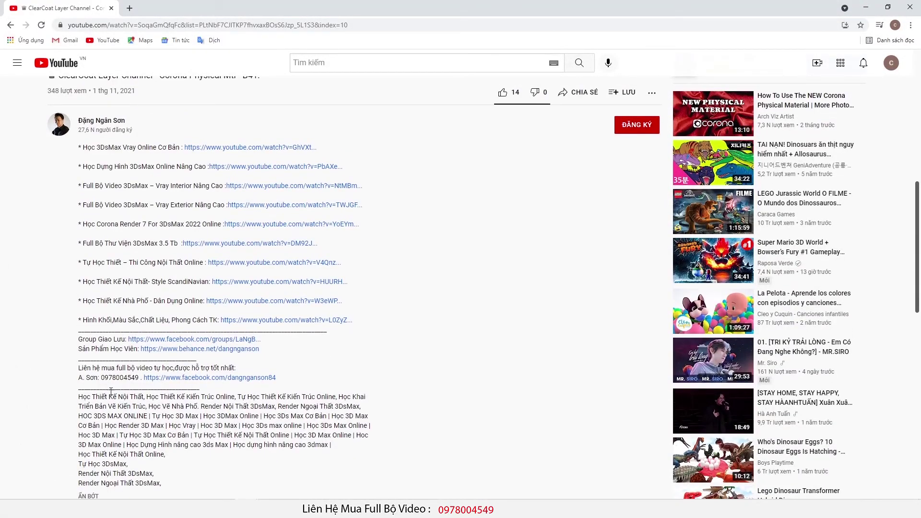
left_click_drag(101, 379, 137, 379)
scroll(257, 396, "up", 9)
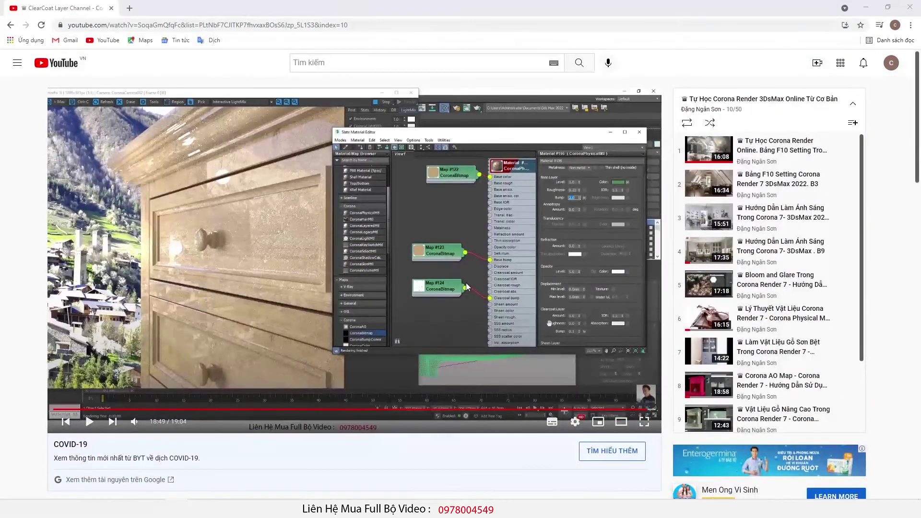